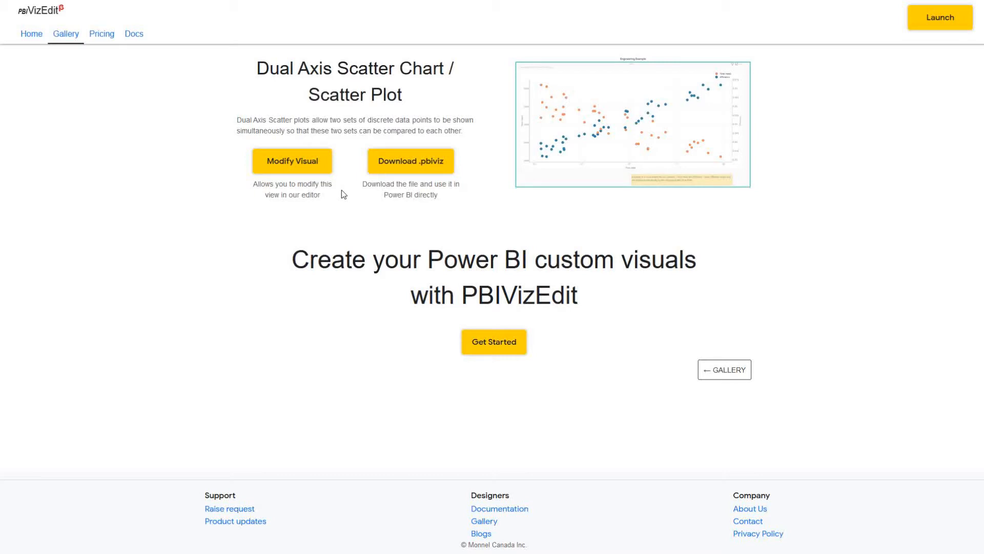
Open the Dual Axis Scatter Chart for modification in the PBIVizEdit editor and log in with the prefilled account credentials
click(300, 170)
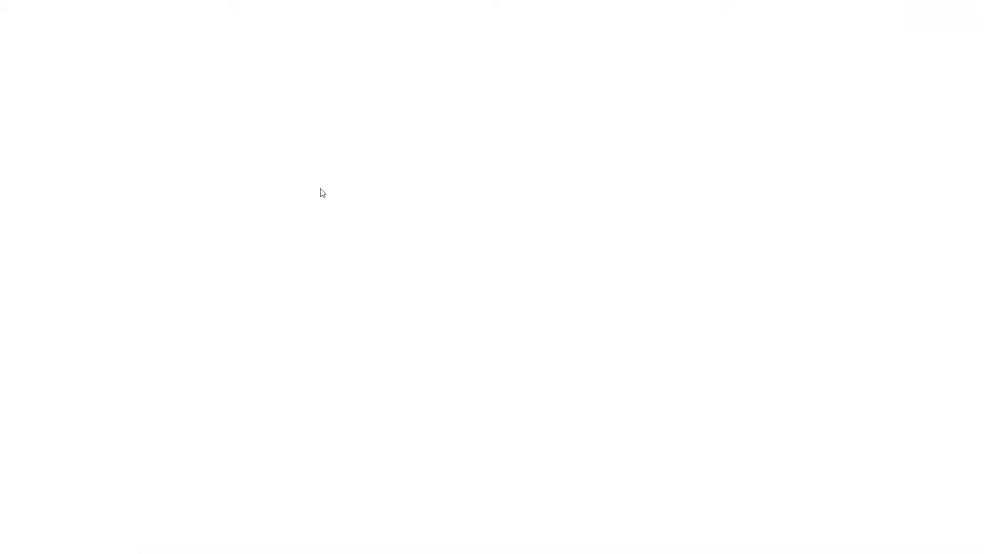
click(460, 261)
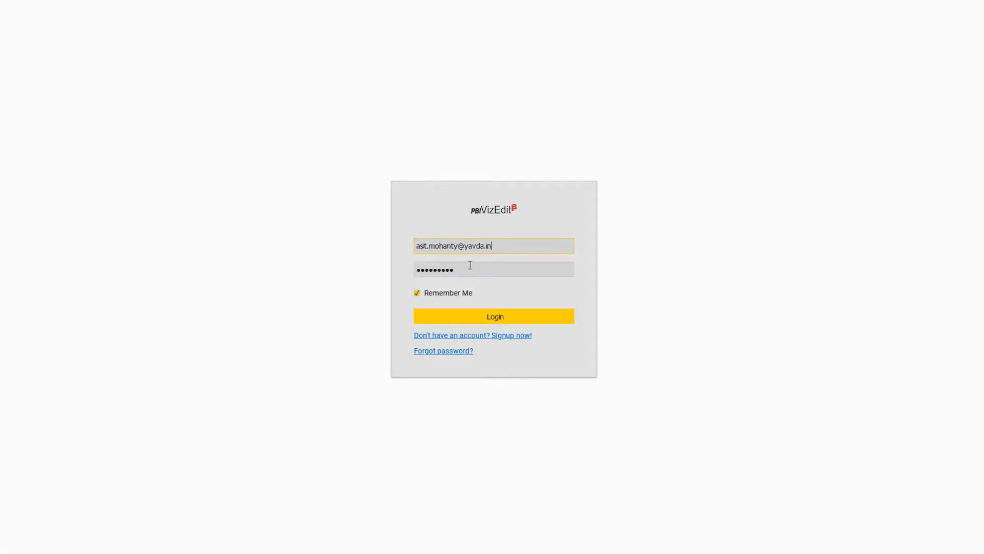
click(498, 317)
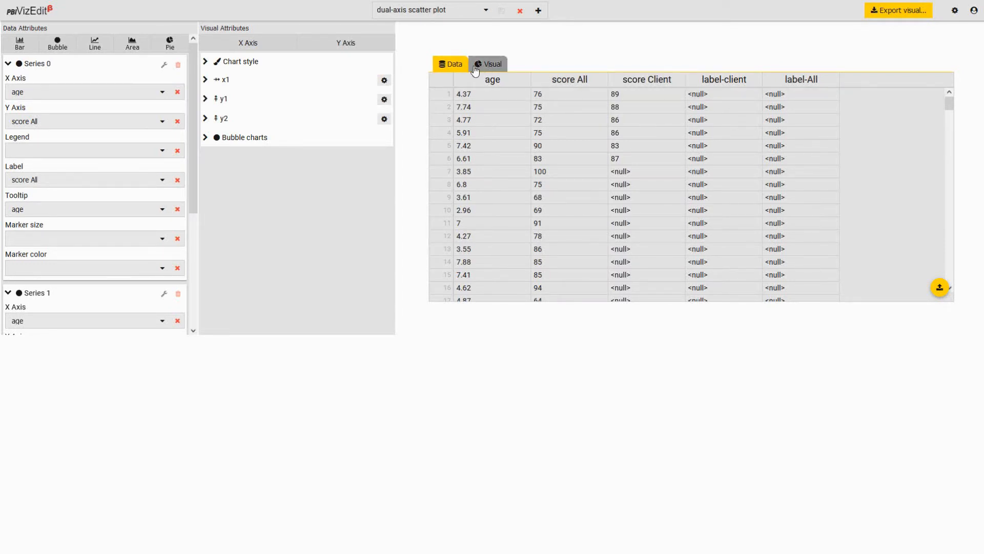
Check the CSV data upload option without loading a file, and view the chart visual and Series 0's X Axis field
click(939, 288)
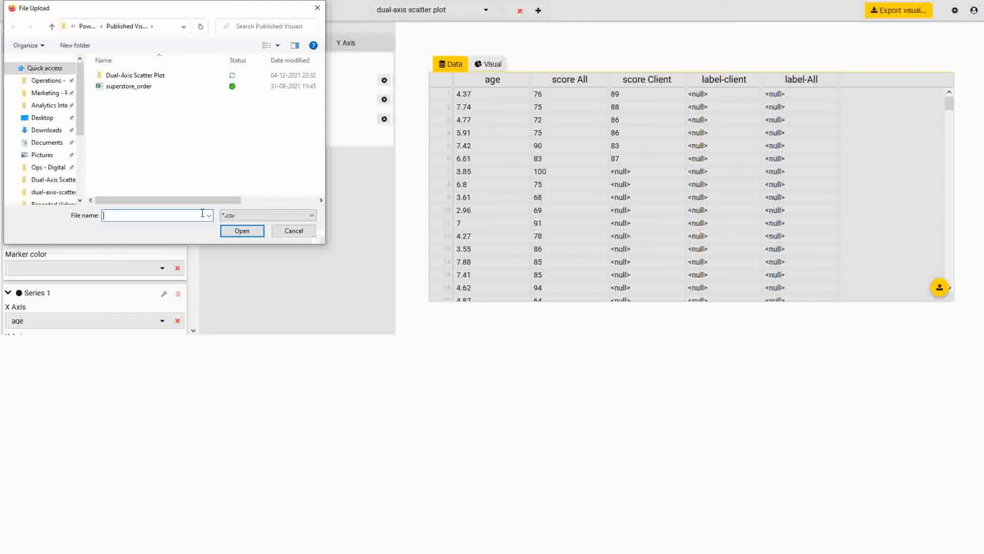
click(293, 231)
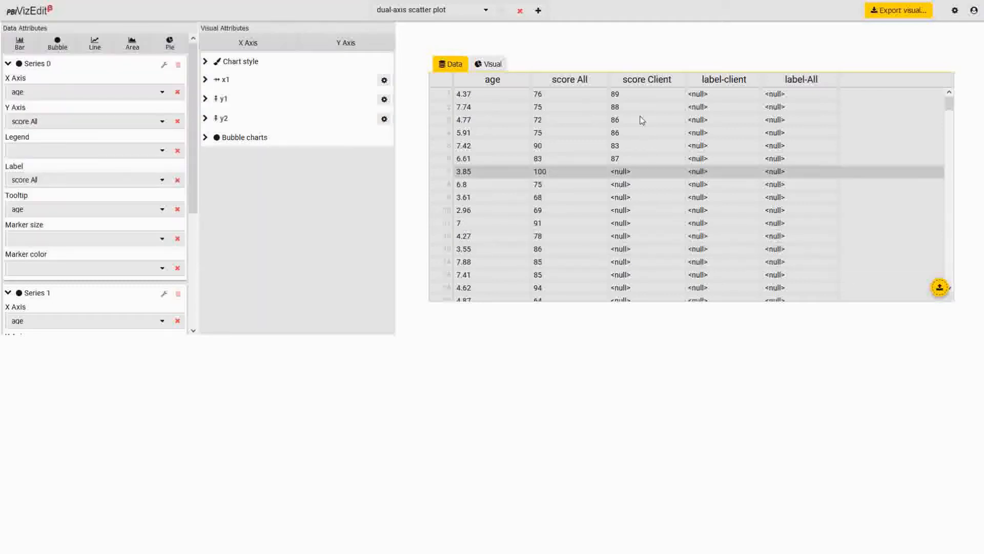
click(488, 64)
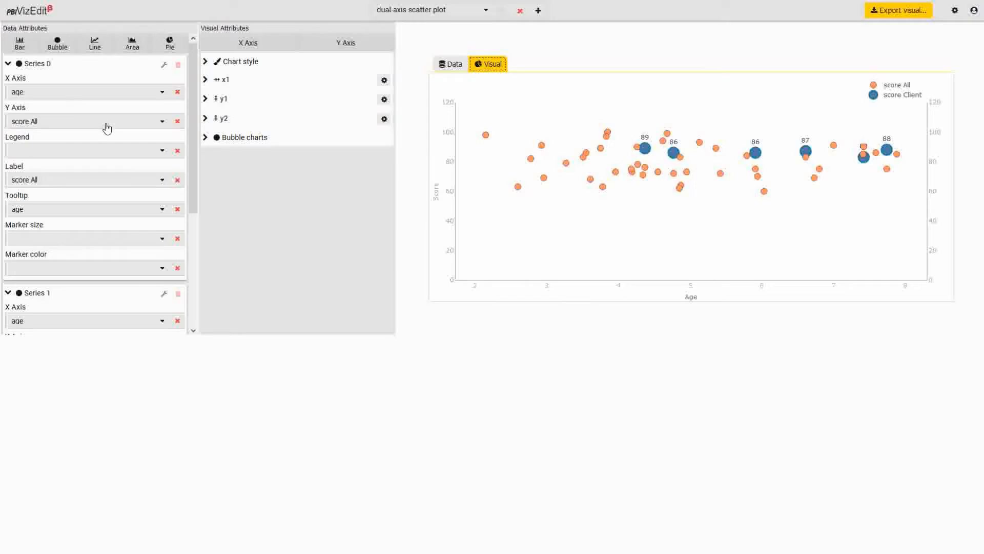
click(48, 91)
click(48, 93)
Try deleting Series 1 from the chart and changing Series 0's chart type to Bar
scroll(140, 296, down, 4)
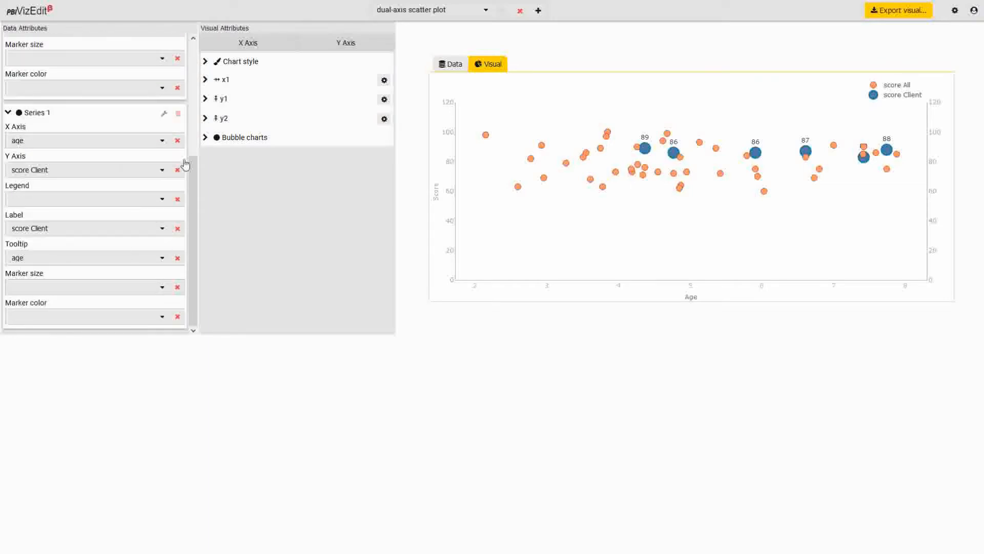
click(178, 113)
click(540, 297)
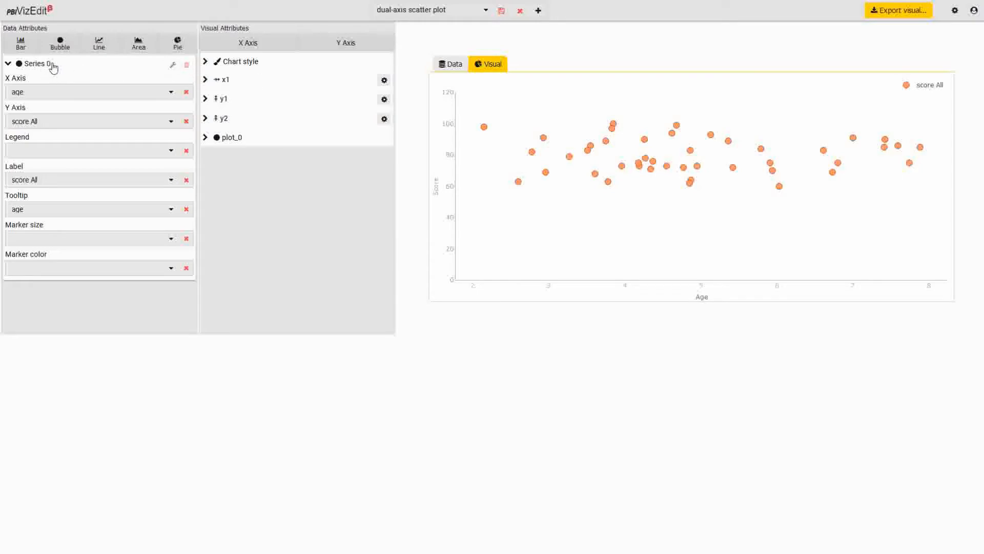
click(174, 66)
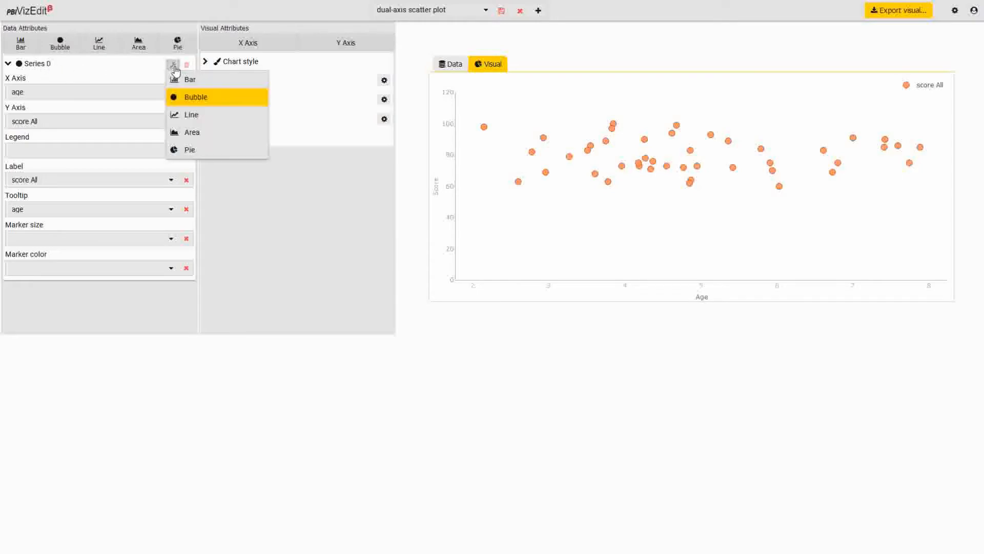
click(207, 86)
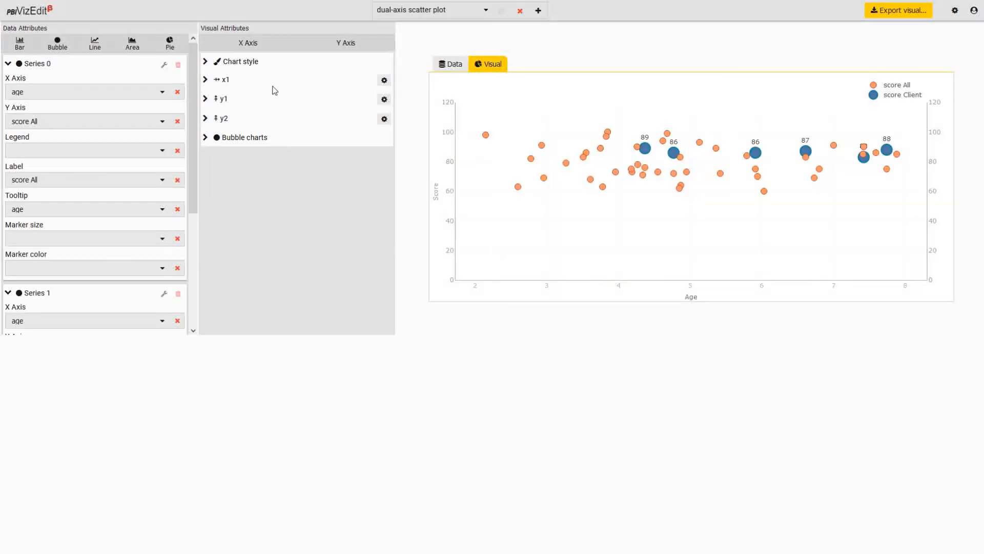
Examine the export settings for the visual, including its fields and the legend, x1 and y1 format properties, without exporting
click(281, 44)
click(892, 13)
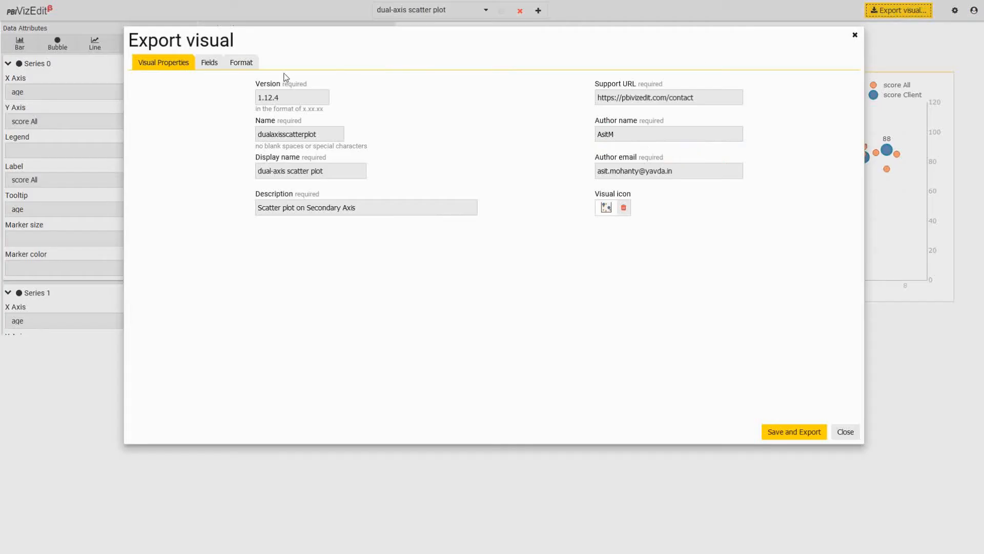
click(218, 66)
click(233, 65)
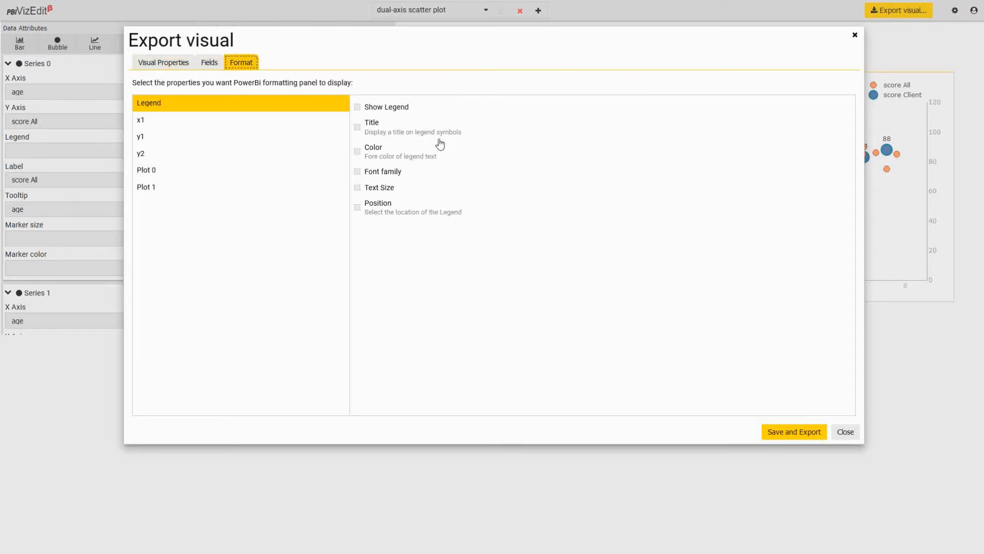
click(239, 124)
click(247, 138)
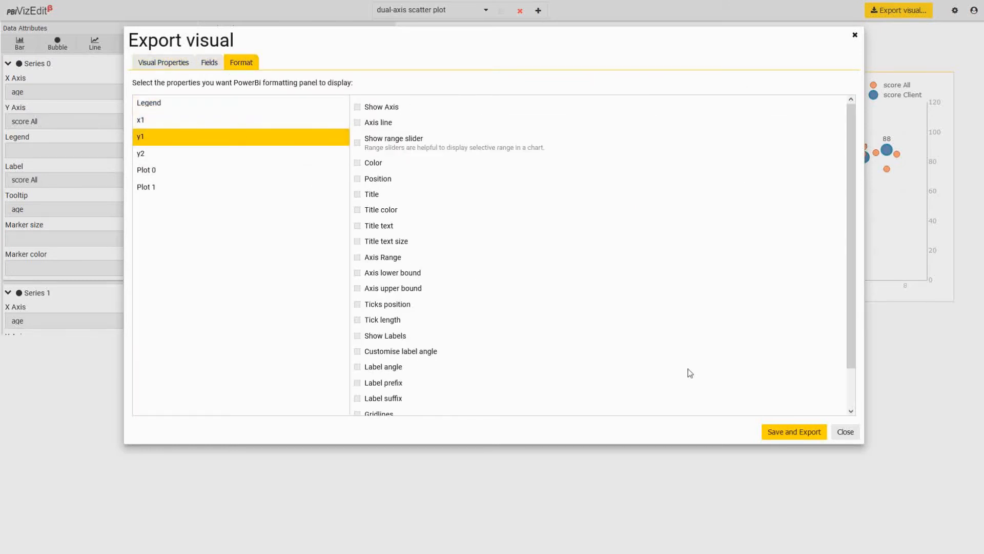
click(839, 435)
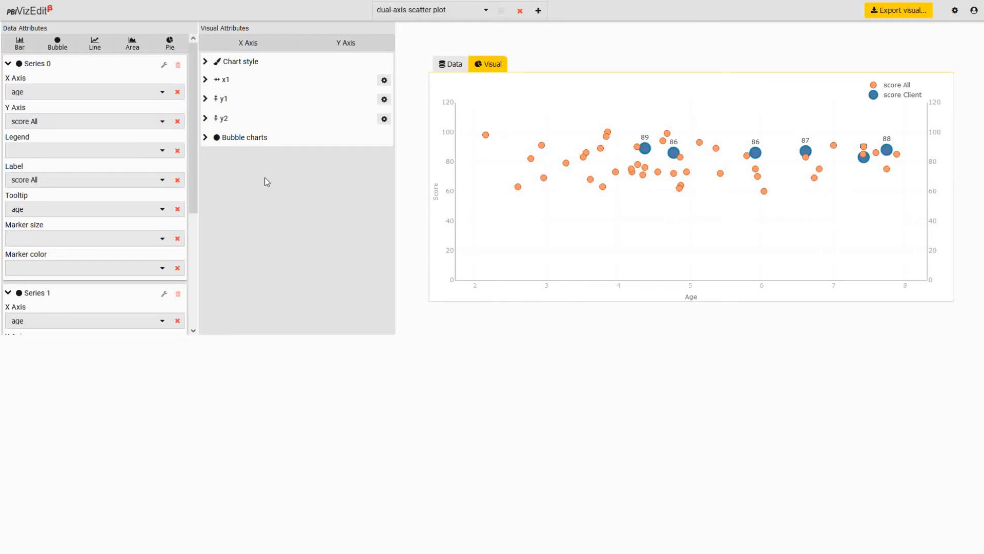
Turn on data labels for plot_0 in the bubble chart settings
click(207, 139)
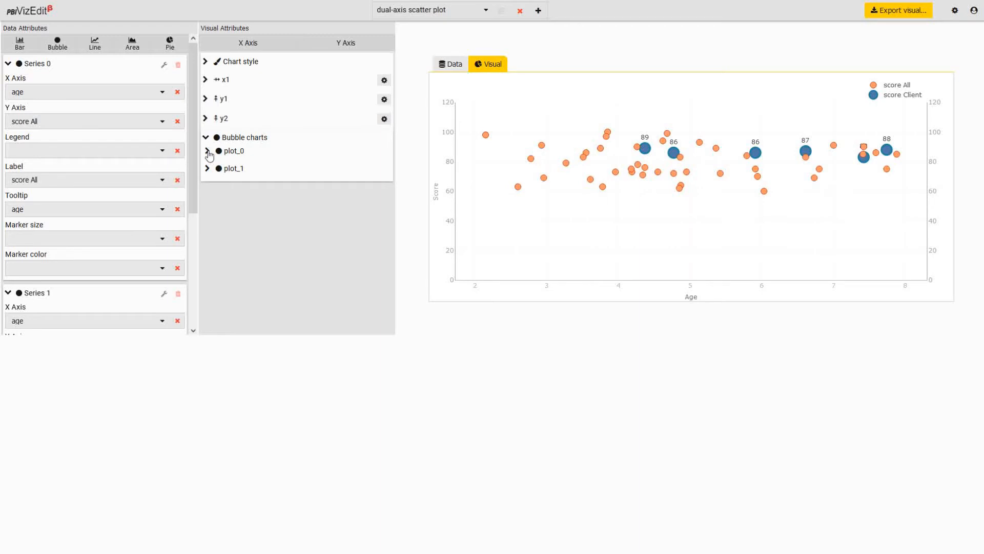
click(207, 151)
scroll(254, 204, down, 2)
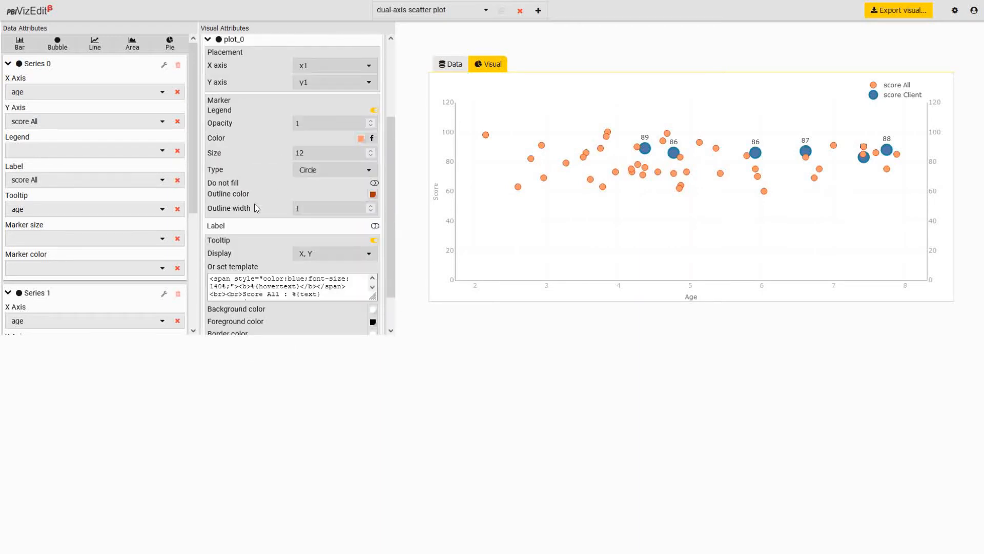
scroll(255, 204, down, 1)
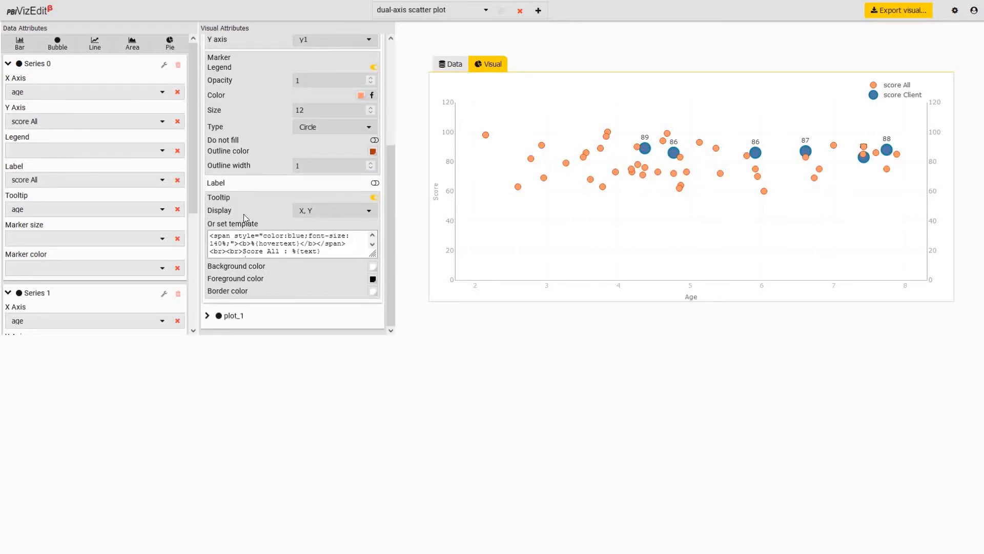
click(375, 183)
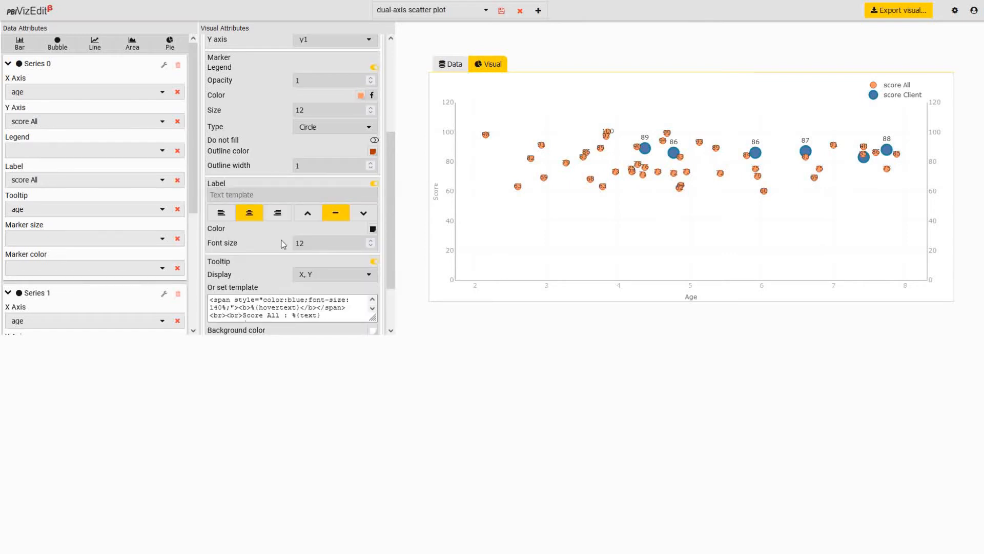
scroll(282, 244, down, 2)
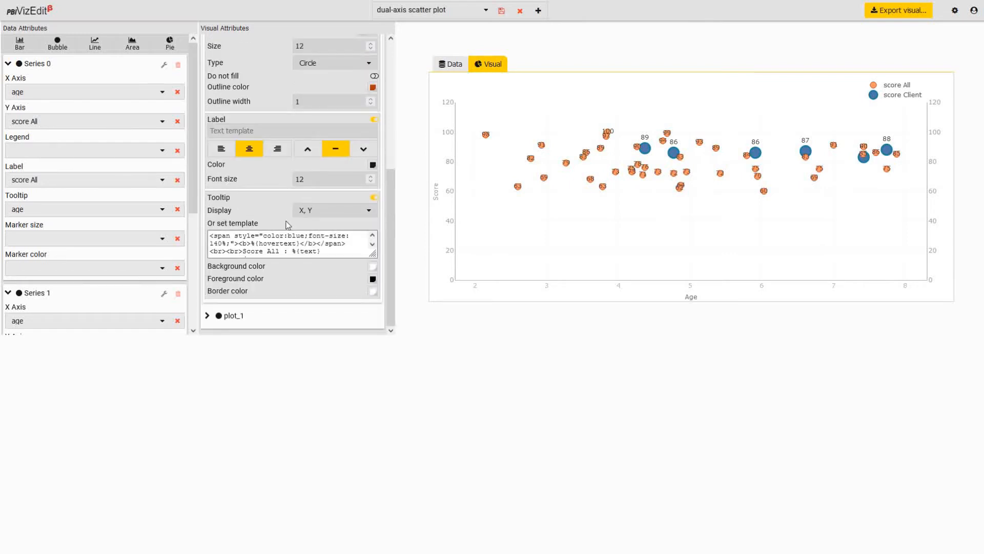
Examine plot_0's tooltip template and the tooltip it produces on a score All data point
click(329, 252)
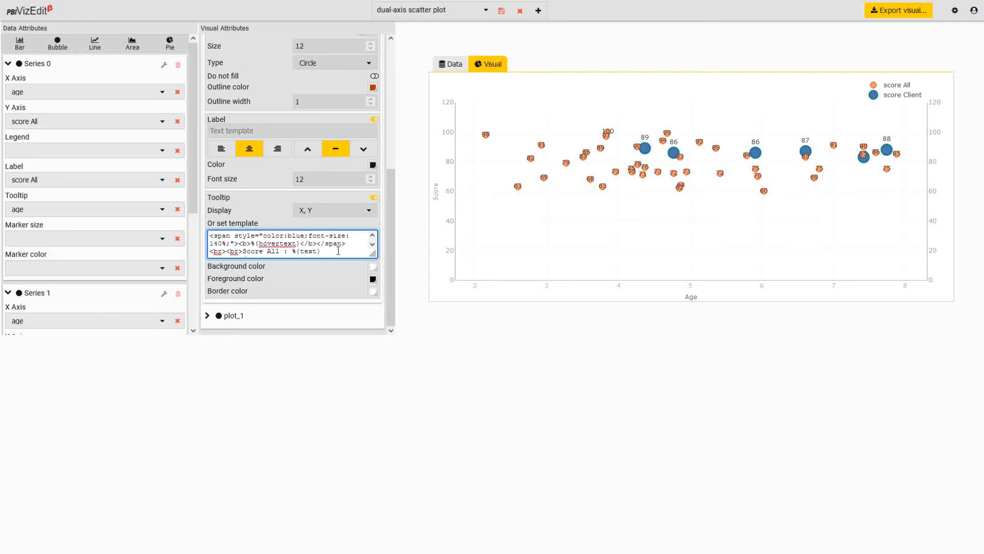
mouse_move(566, 172)
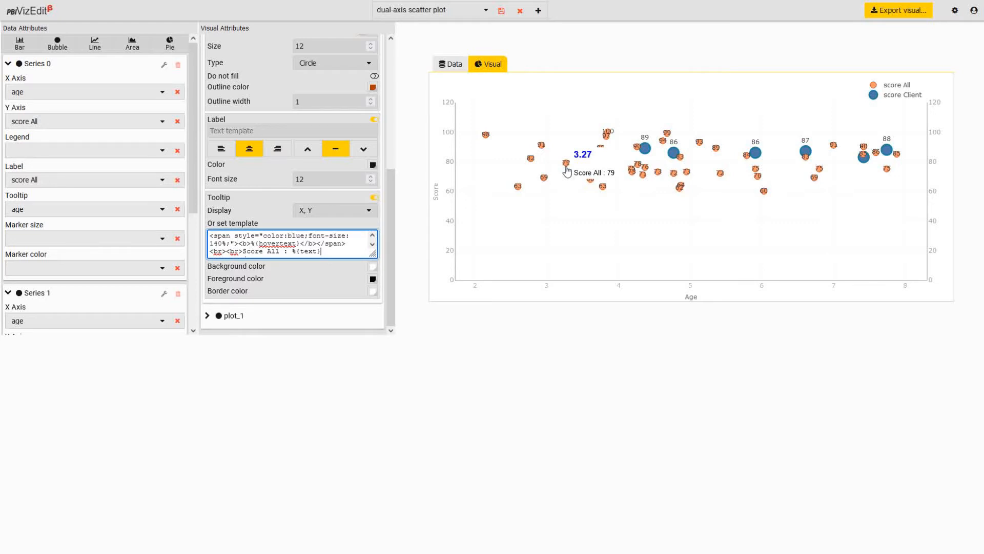
drag(333, 248, 195, 229)
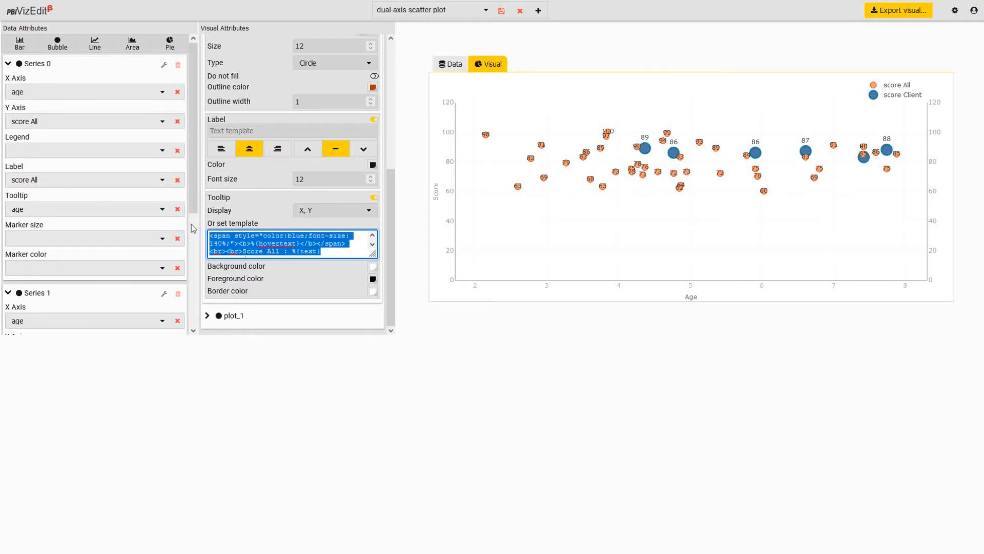
click(387, 259)
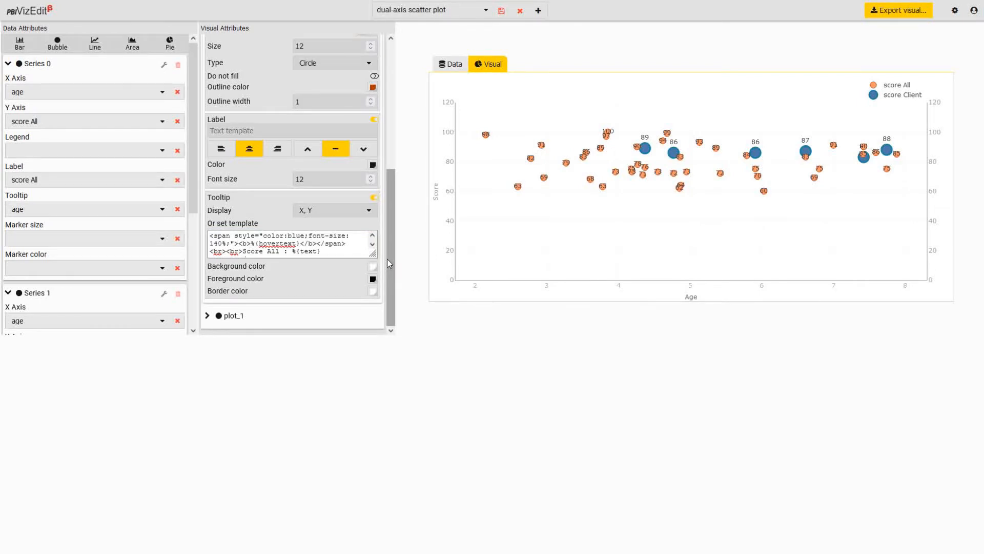
Try disabling the legend's horizontal inset in the chart style settings, and turn it back on
scroll(337, 286, up, 2)
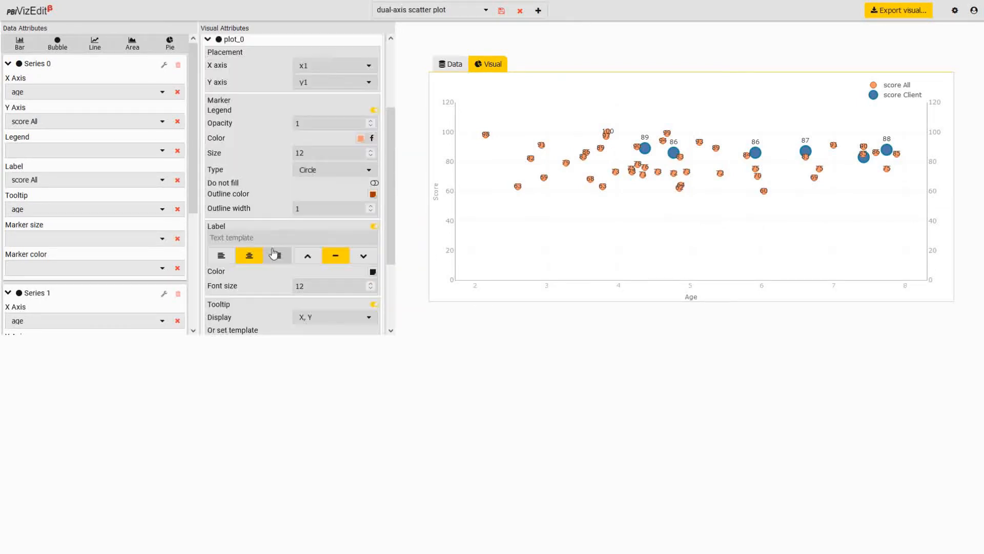
scroll(273, 251, up, 2)
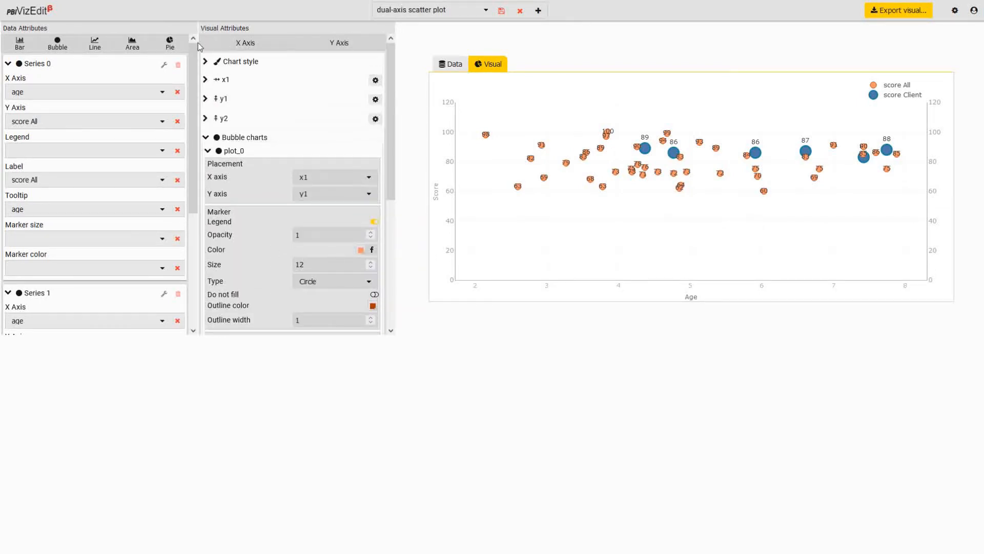
click(205, 61)
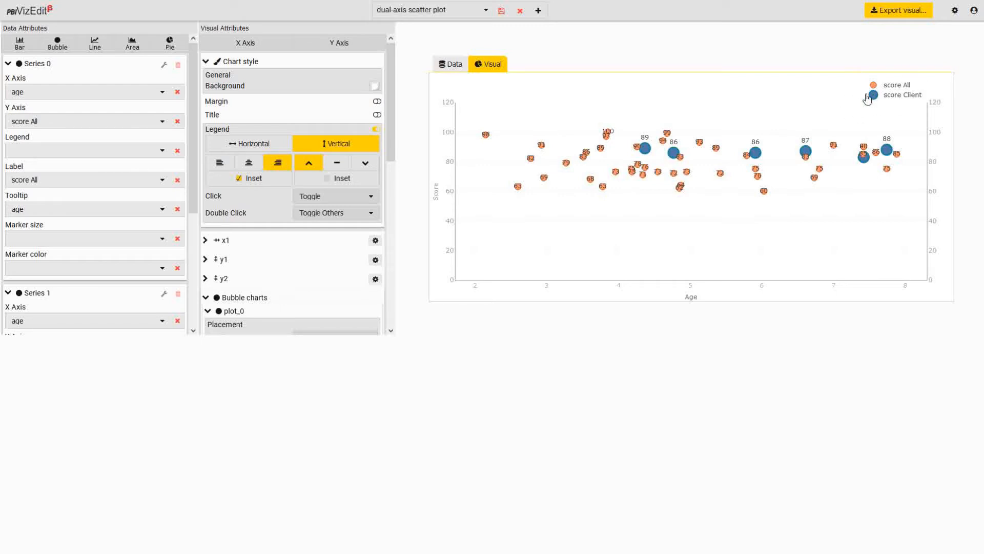
click(239, 178)
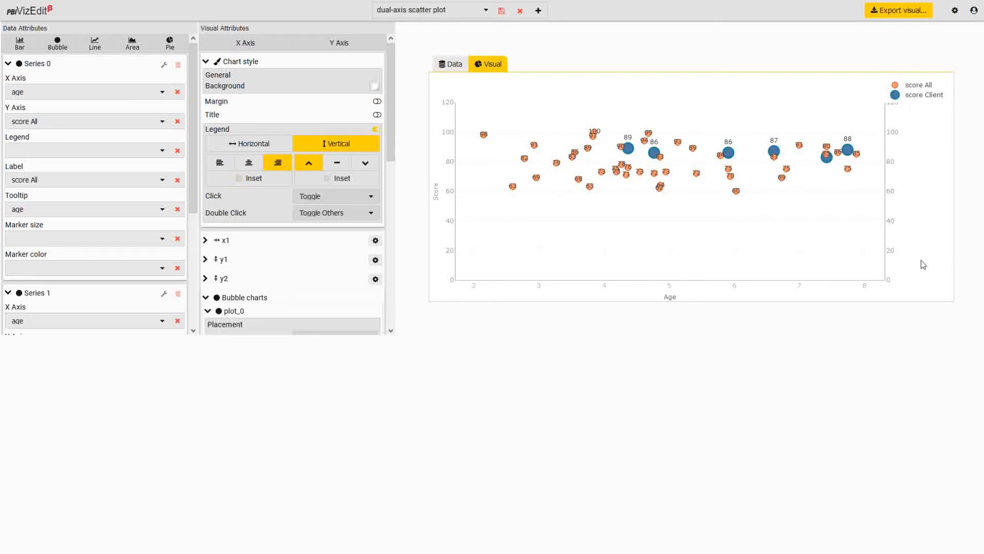
click(240, 179)
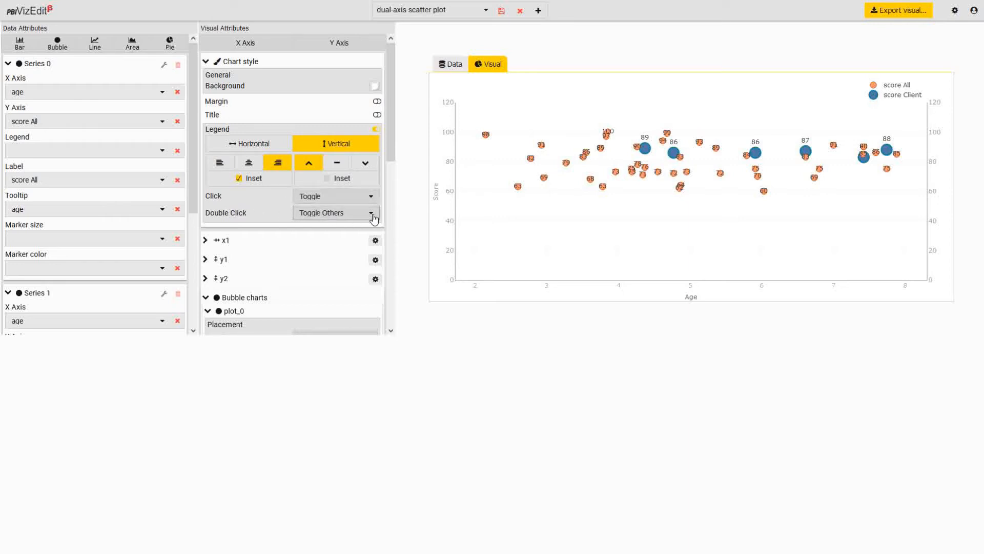
Test the legend by toggling score All and isolating score Client, restore both series, and collapse the Chart style and plot_0 settings
click(890, 88)
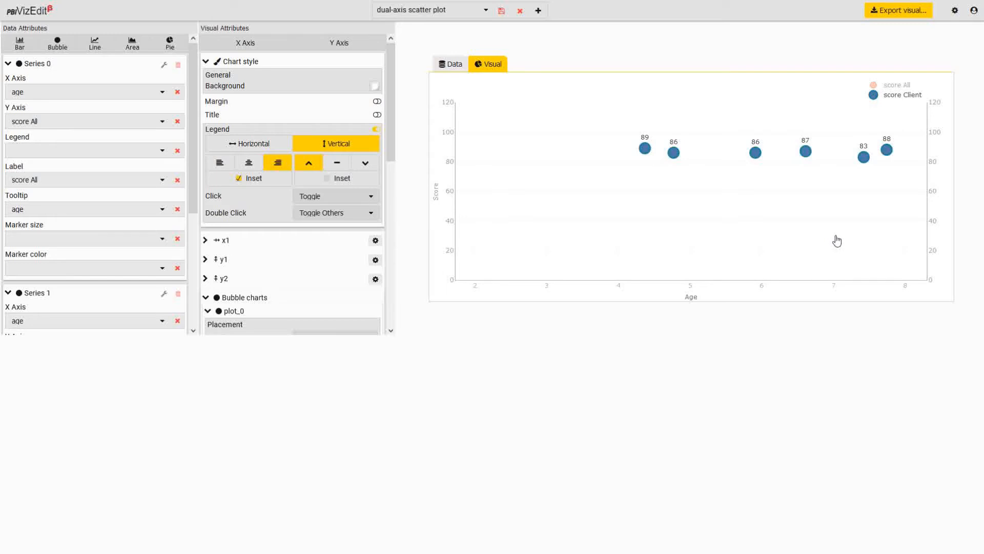
click(887, 88)
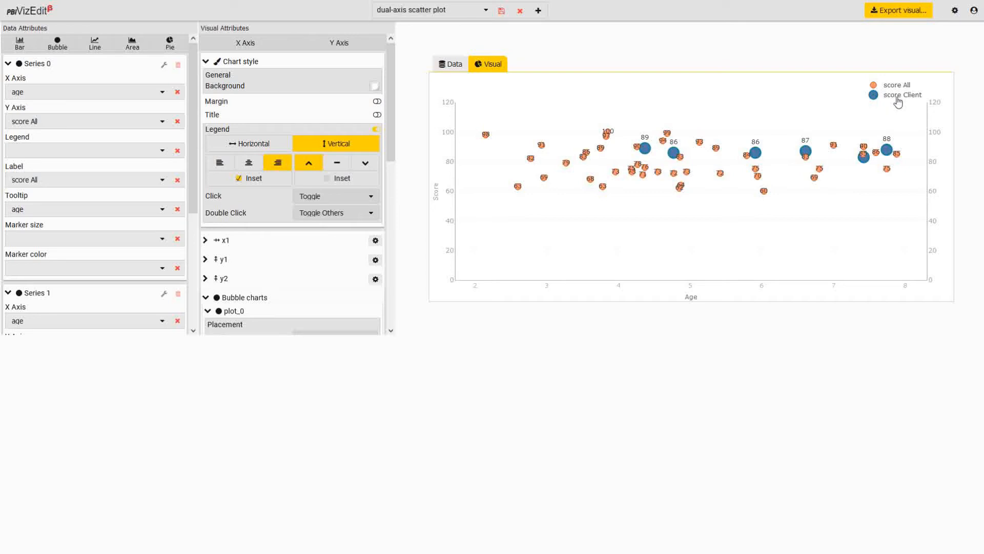
double_click(898, 100)
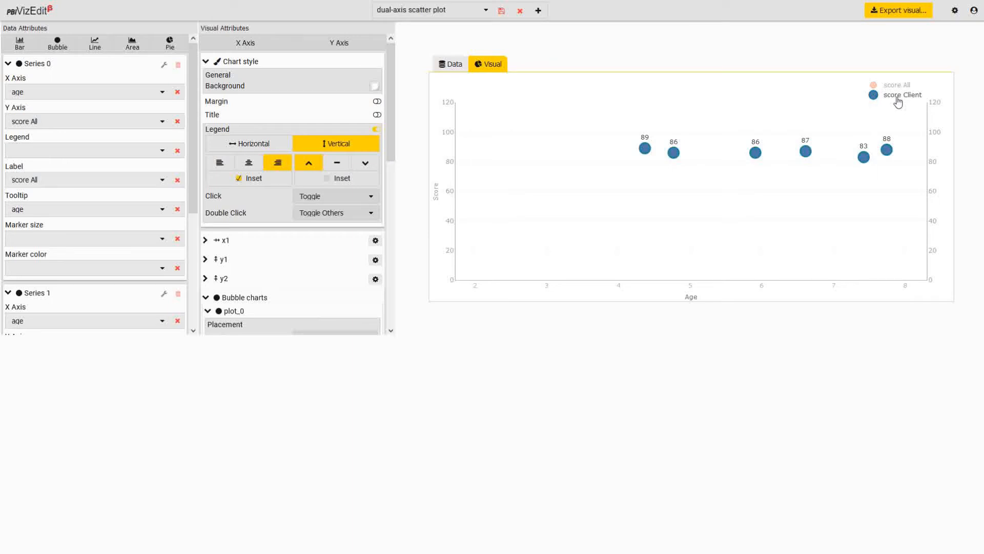
click(898, 102)
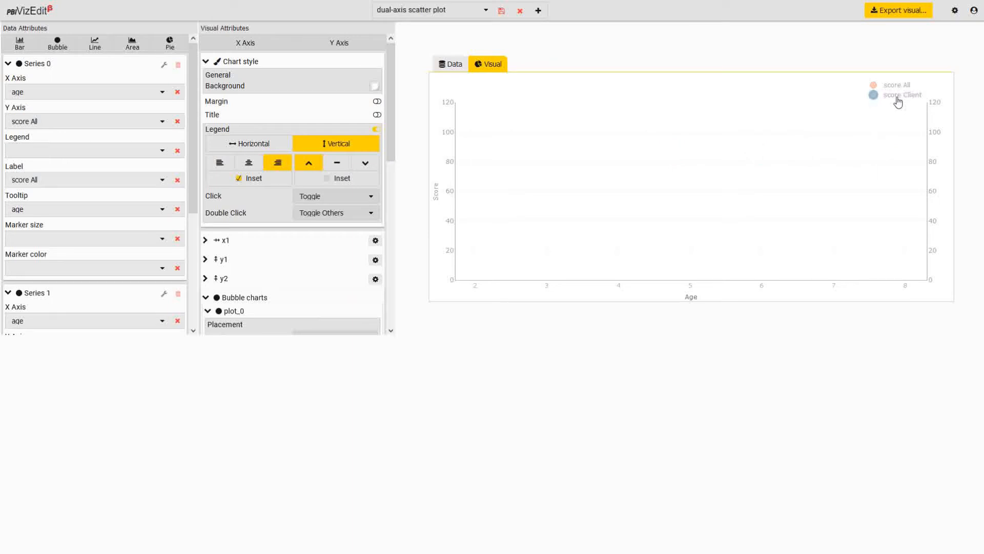
click(898, 98)
click(901, 87)
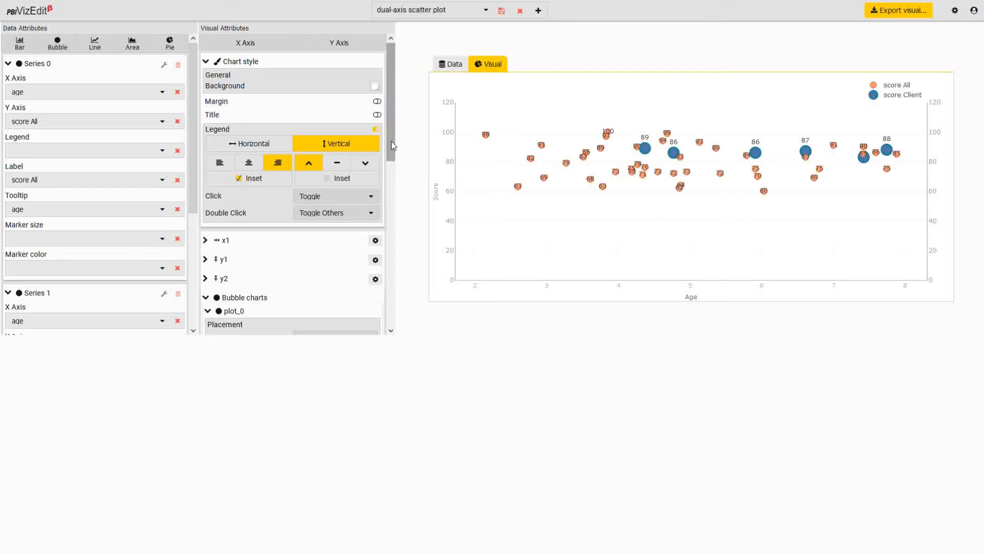
click(221, 62)
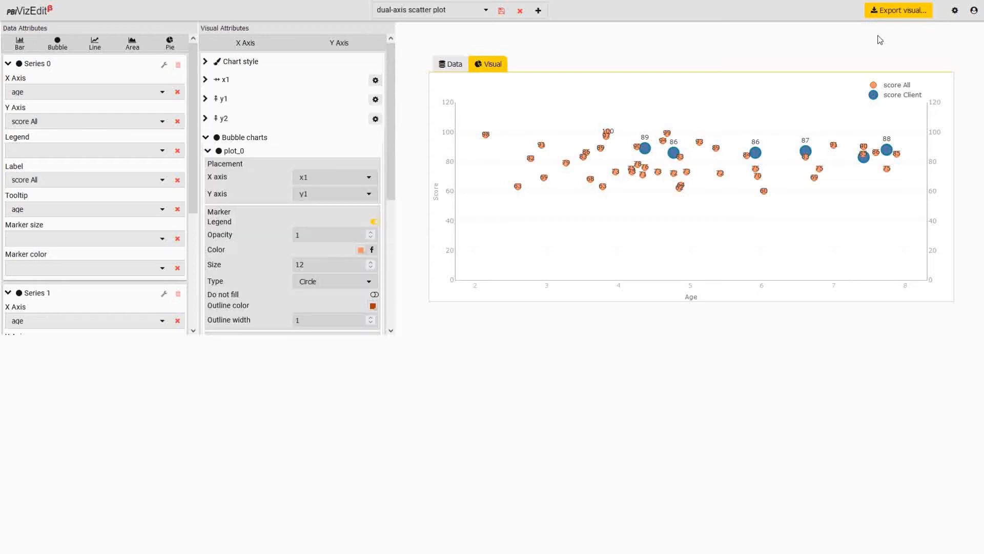
click(222, 151)
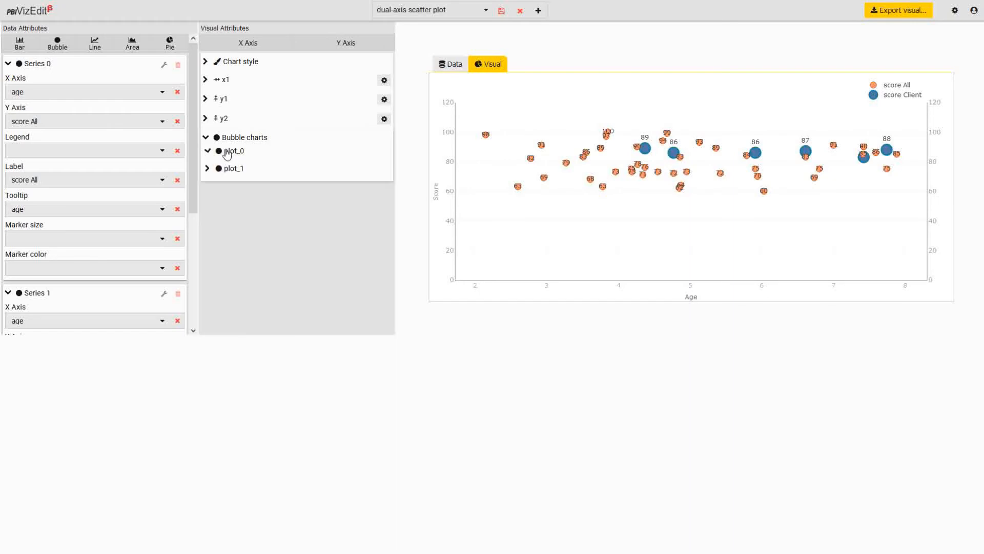
Open the visual's export settings and review its visual properties and the X Axis field's display name and description
click(900, 11)
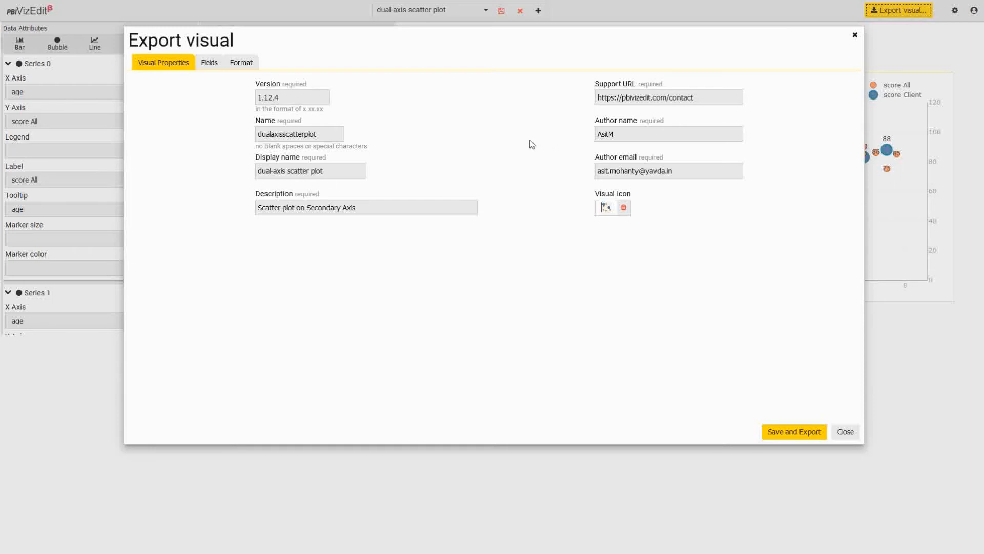
click(214, 70)
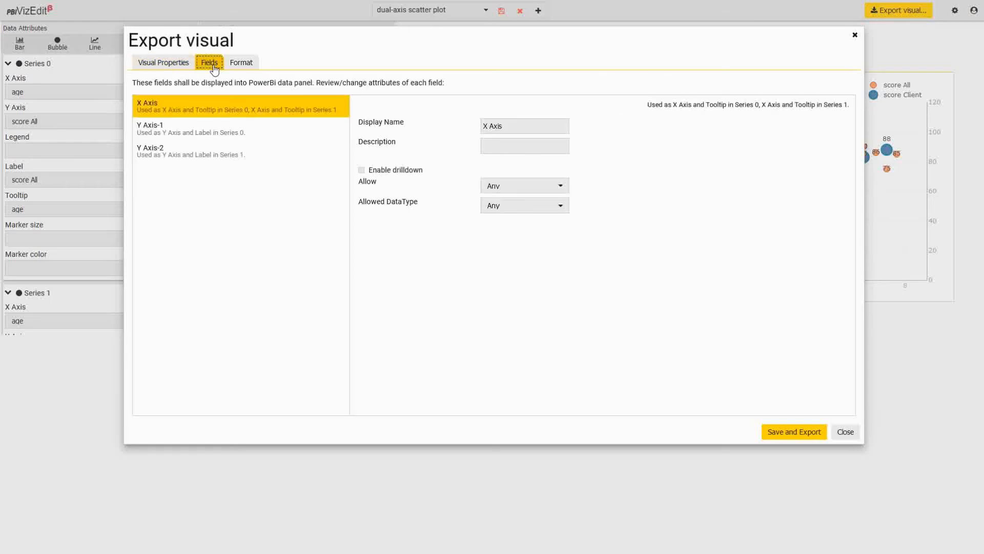
drag(536, 130, 448, 130)
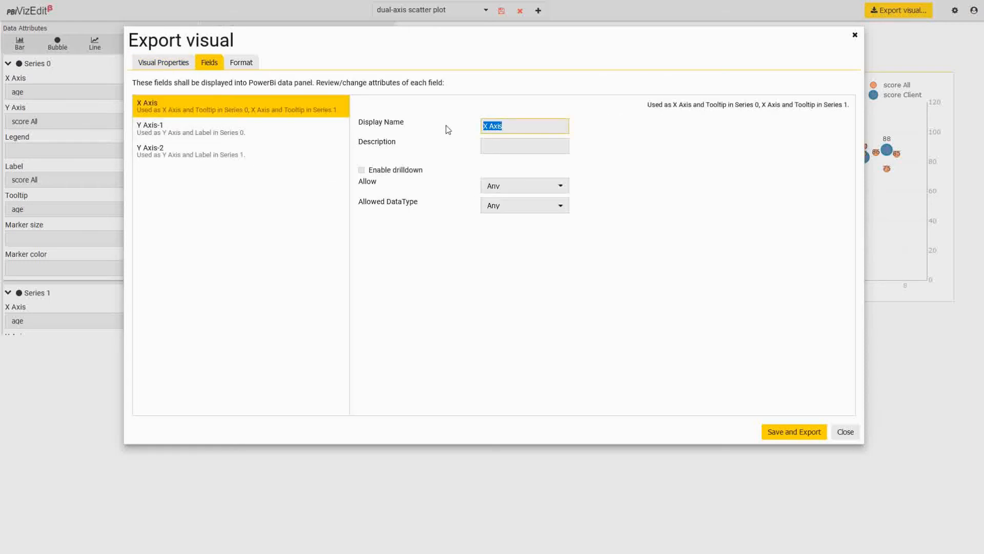
click(533, 147)
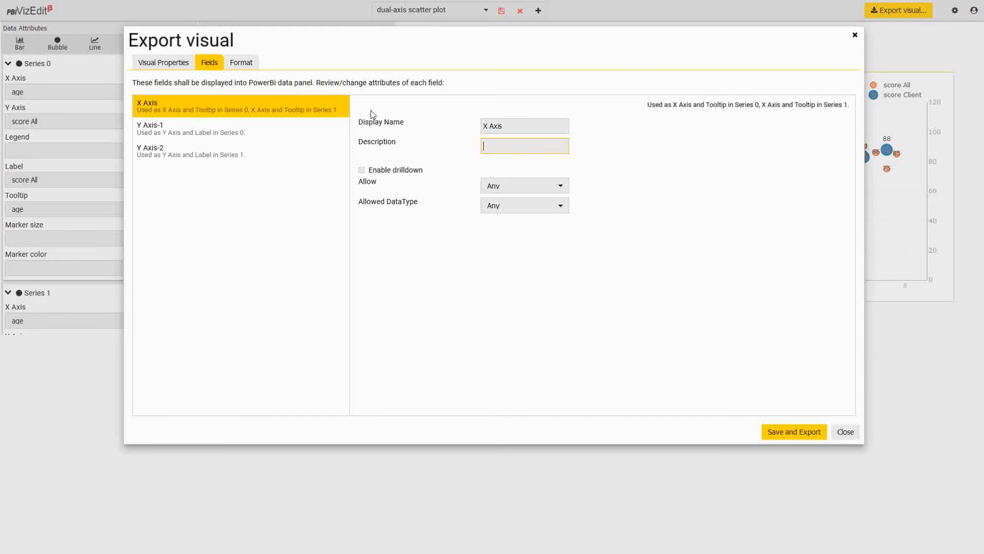
Select Color and Position of the x1 axis as properties for the Power BI formatting panel
click(246, 71)
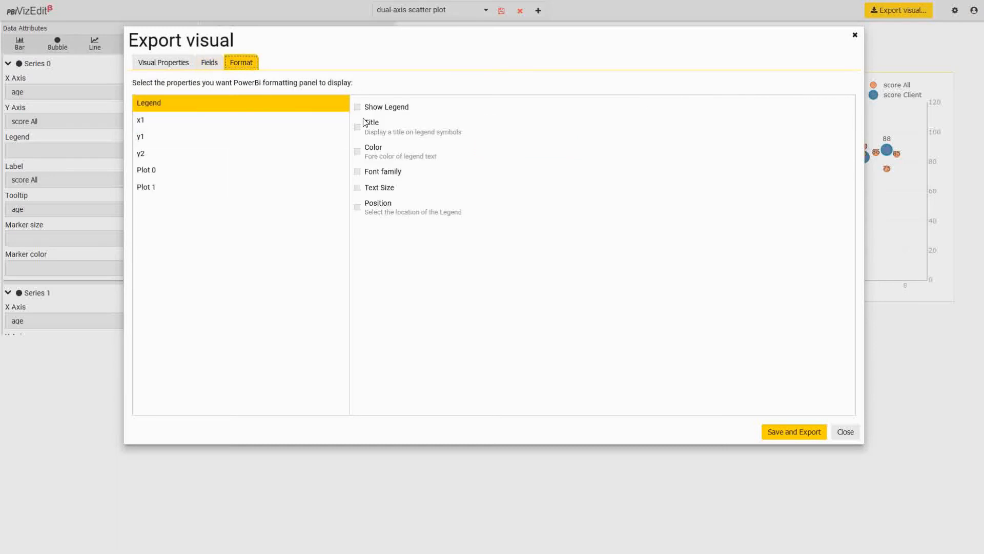
click(238, 122)
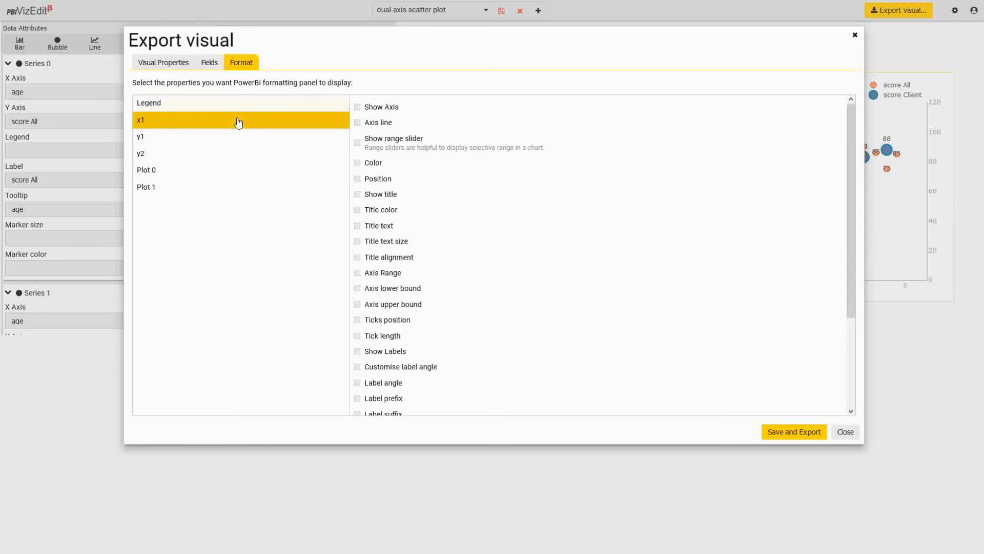
scroll(464, 220, down, 2)
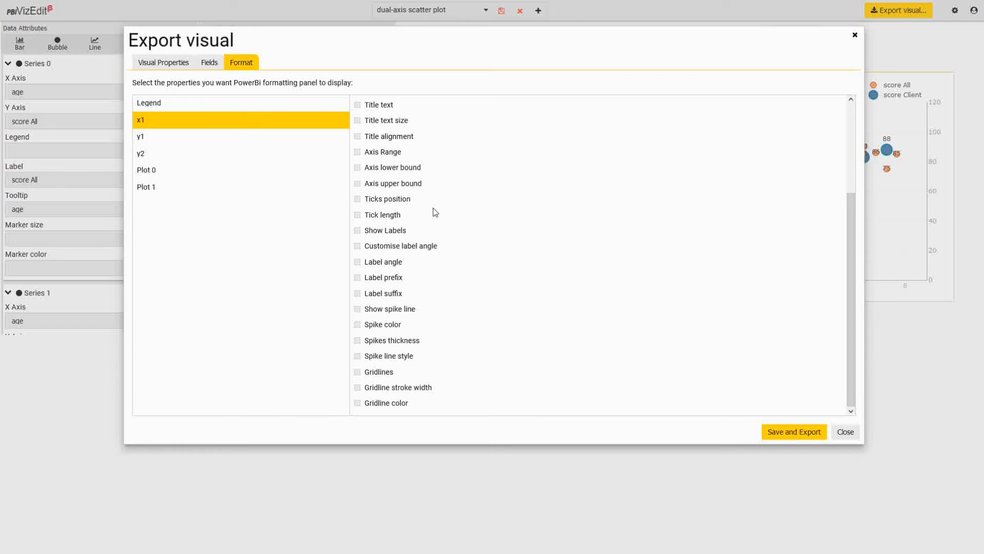
scroll(436, 211, up, 1)
scroll(436, 212, up, 2)
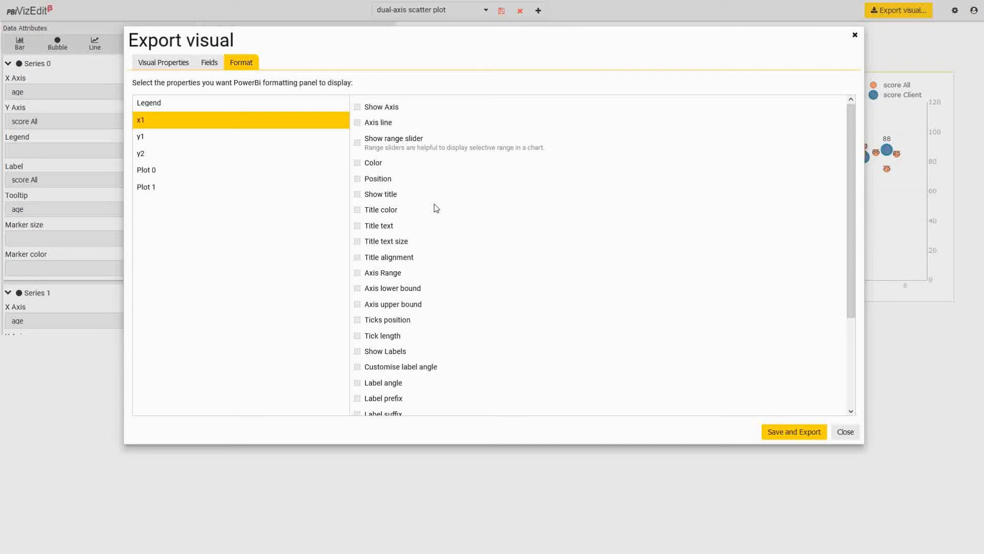
scroll(435, 221, down, 3)
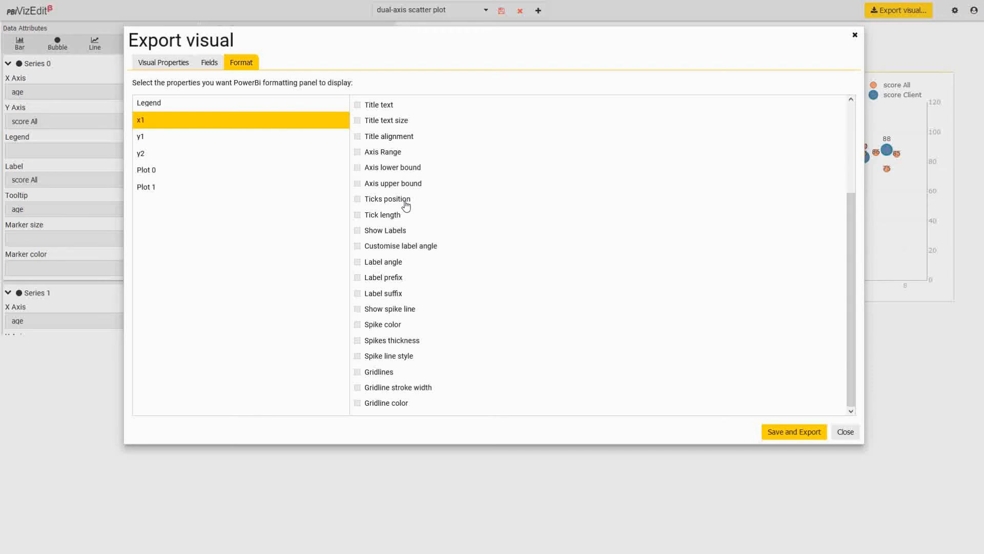
scroll(406, 205, up, 3)
click(382, 181)
click(380, 167)
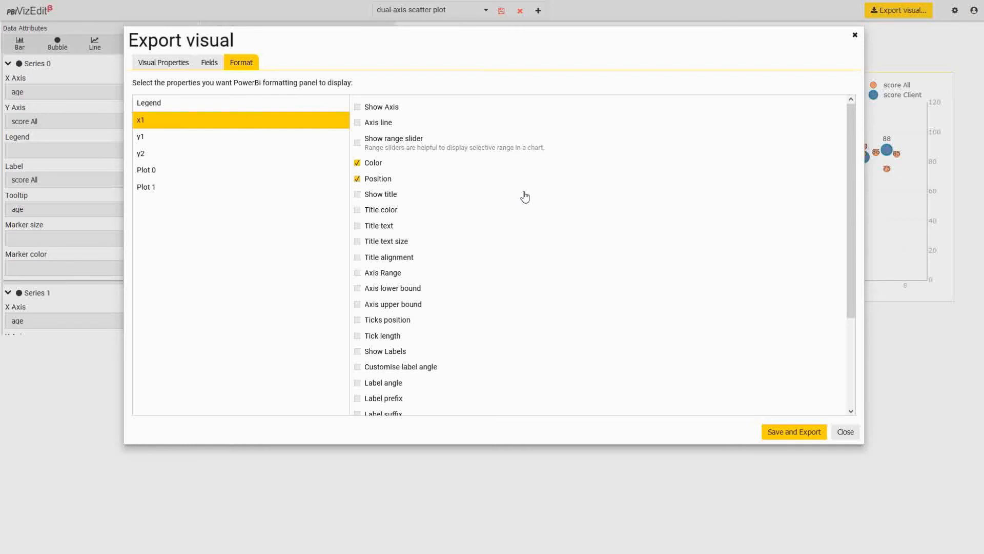
scroll(444, 237, down, 1)
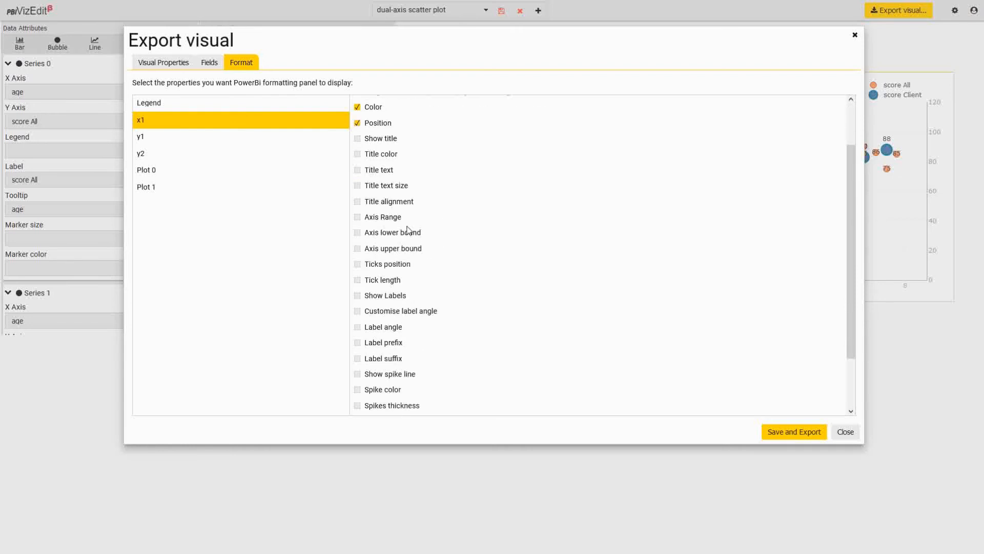
scroll(406, 238, up, 1)
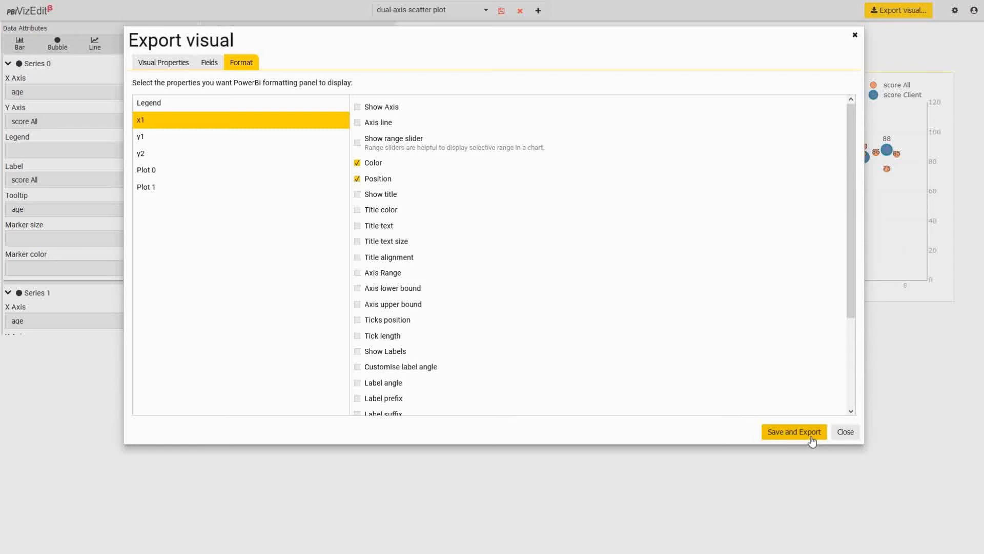
Save and export the visual as a .pbiviz file in Downloads, replacing the existing file, and dismiss the completion message
click(794, 432)
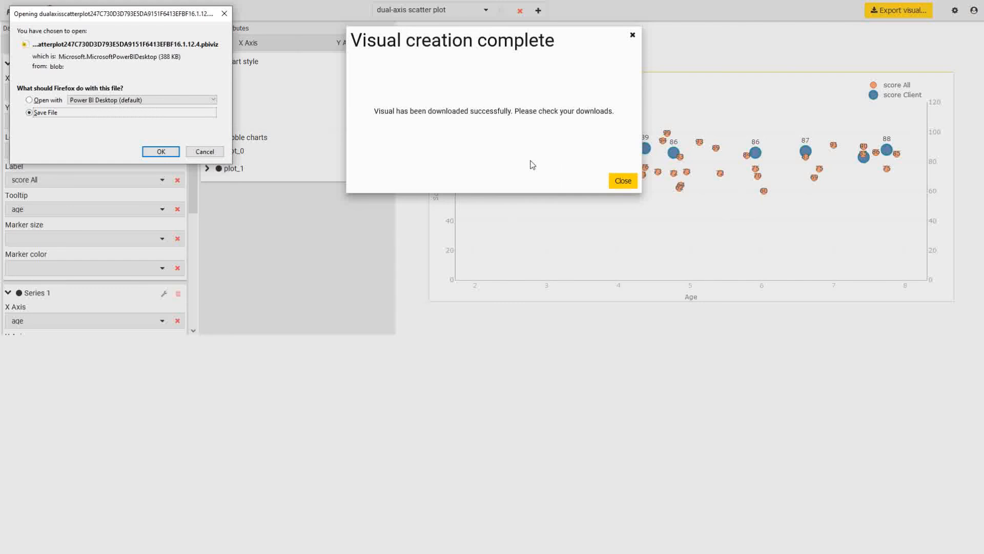
click(161, 151)
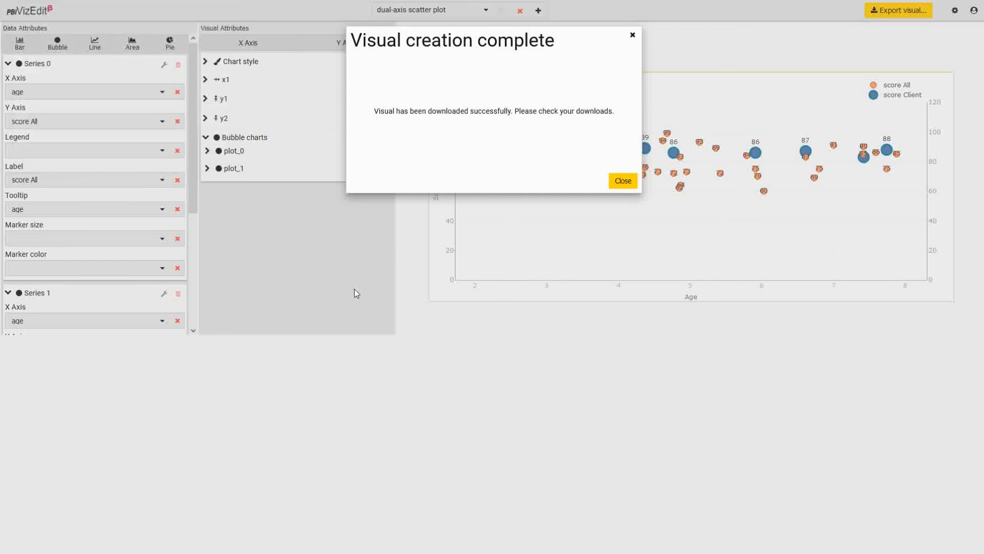
click(242, 230)
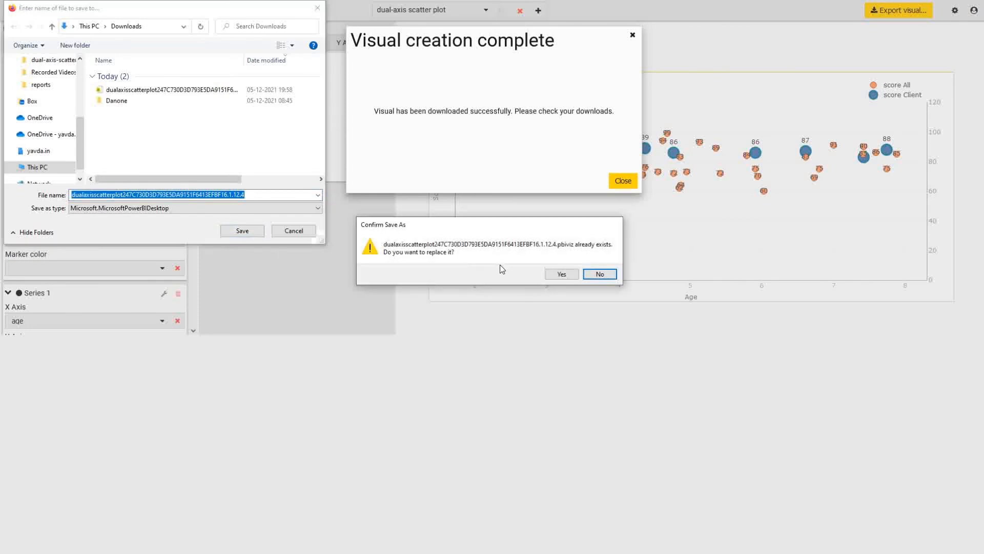
click(560, 274)
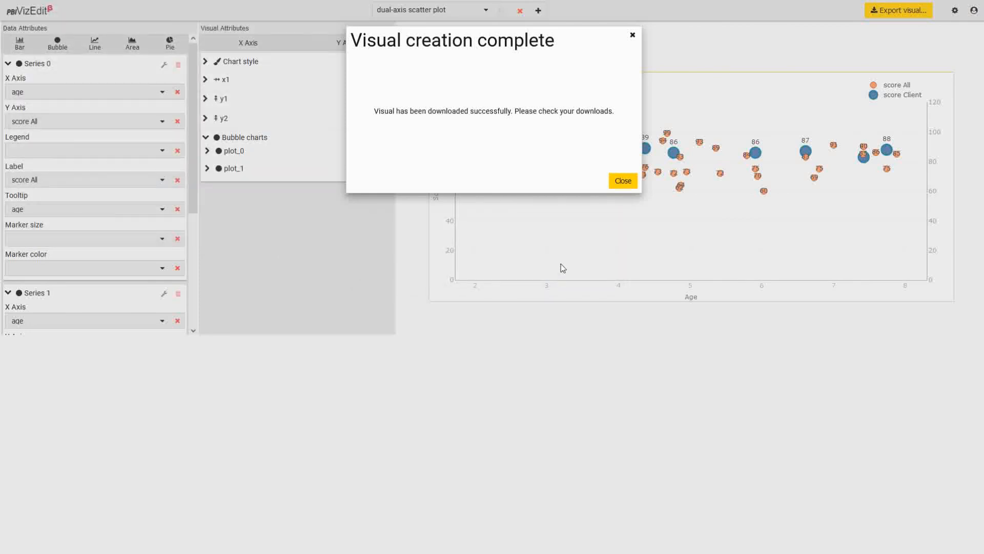
click(624, 182)
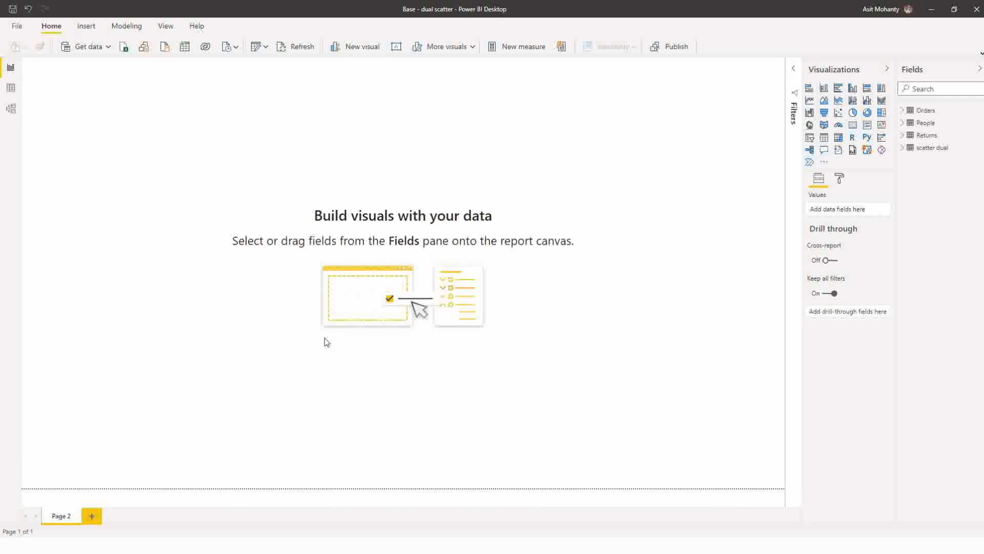
Switch to Power BI Desktop and import the dualaxisscatterplot visual file from Downloads into the report
click(826, 163)
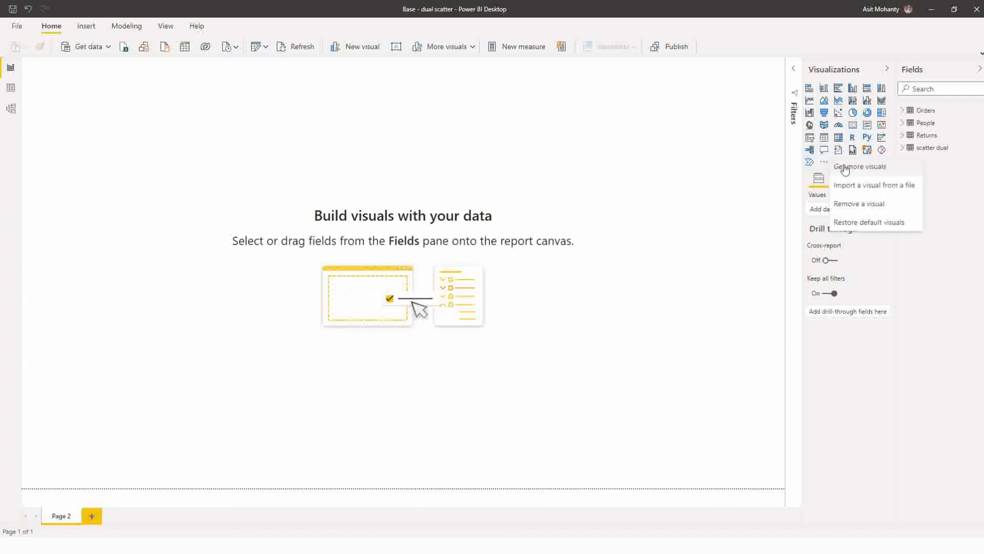
click(852, 185)
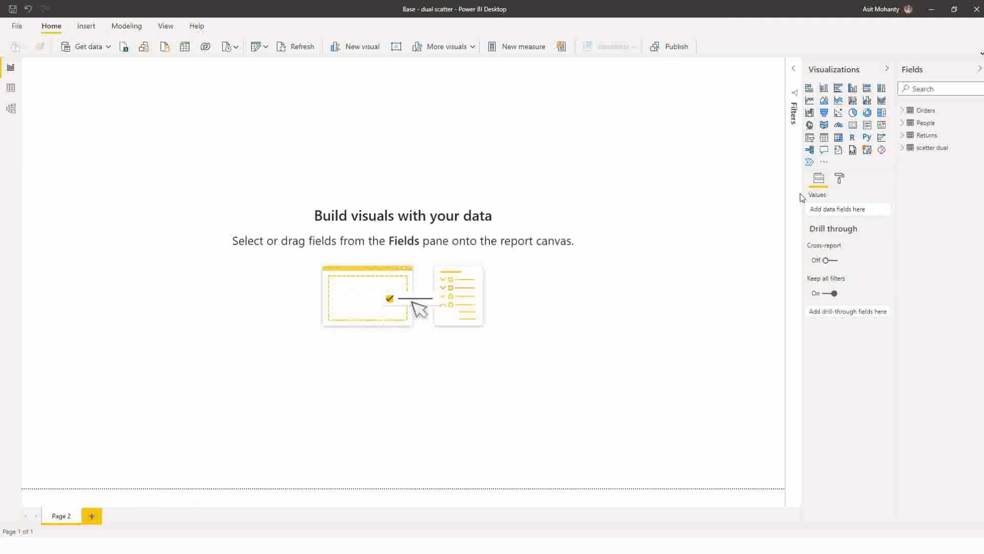
click(556, 310)
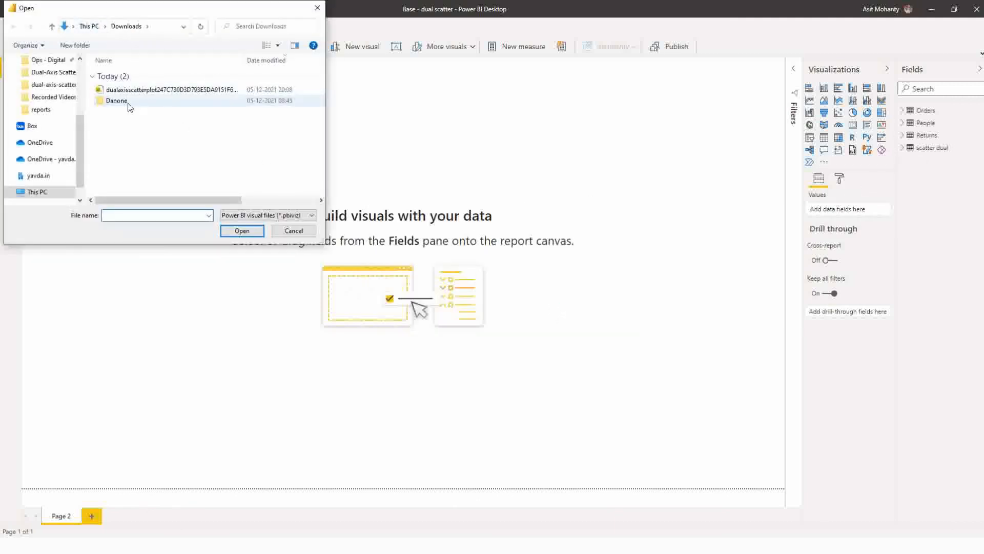
click(139, 90)
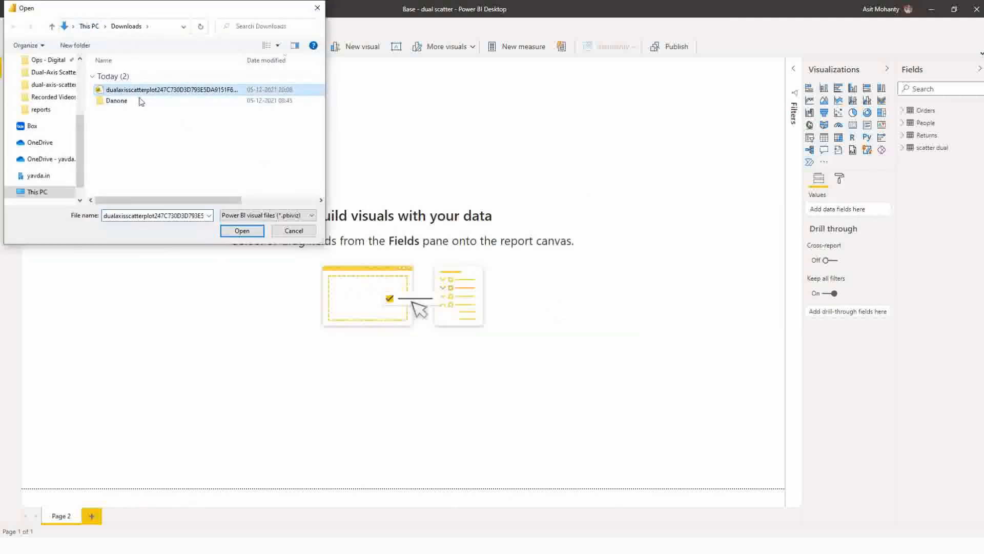
click(240, 231)
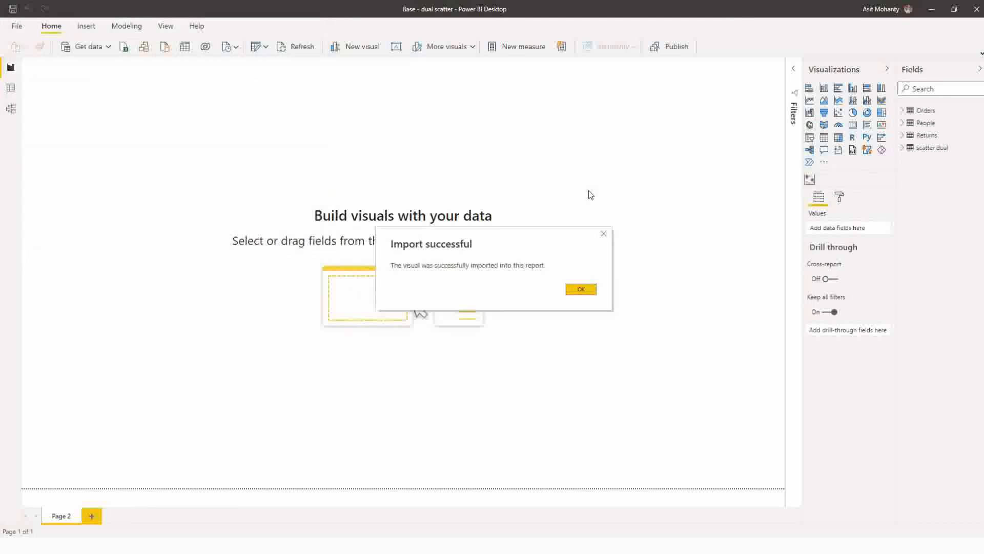
click(581, 290)
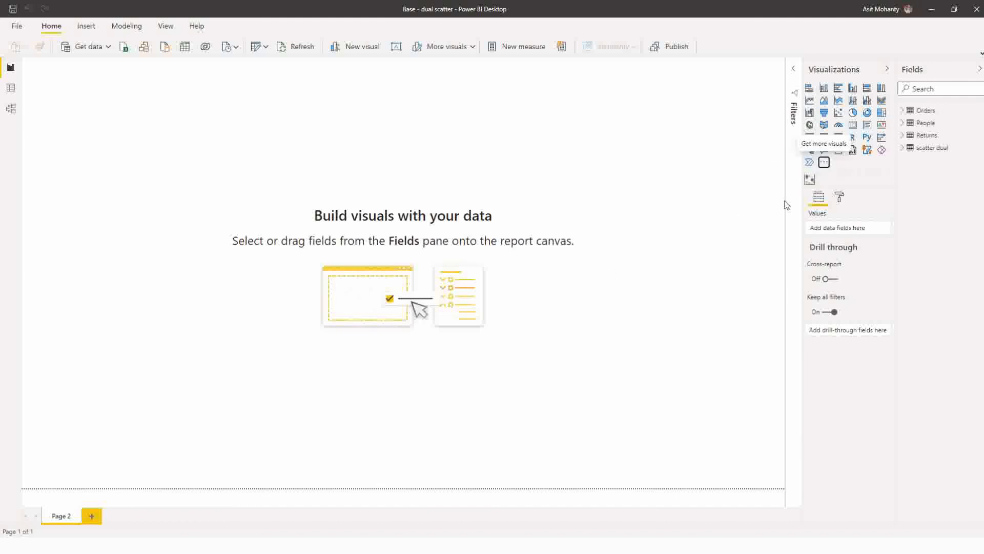
Add an enlarged dual-axis scatter visual with age as X Axis, score All as Y Axis-1 and score Client as Y Axis-2
click(810, 179)
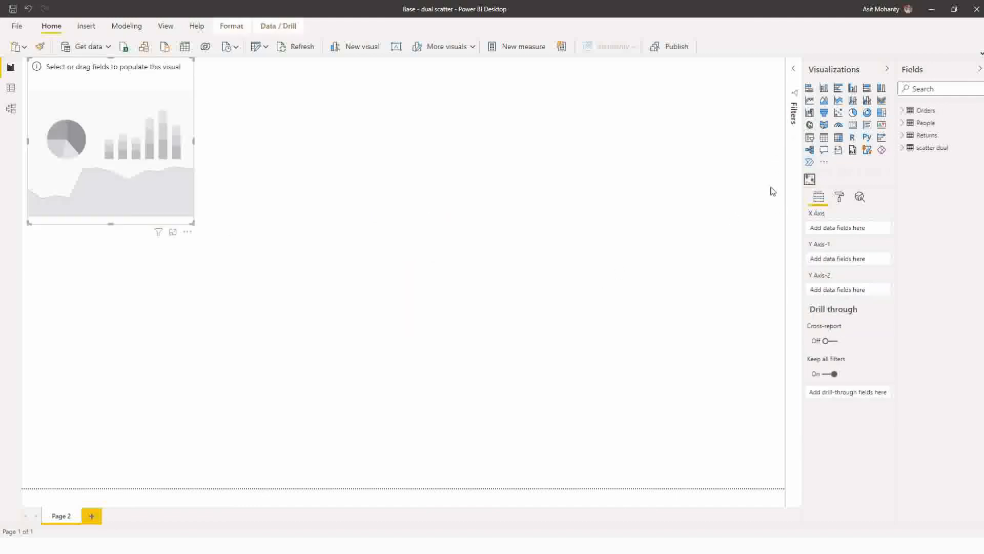
click(902, 148)
drag(939, 160, 853, 231)
drag(946, 173, 856, 293)
drag(196, 227, 664, 449)
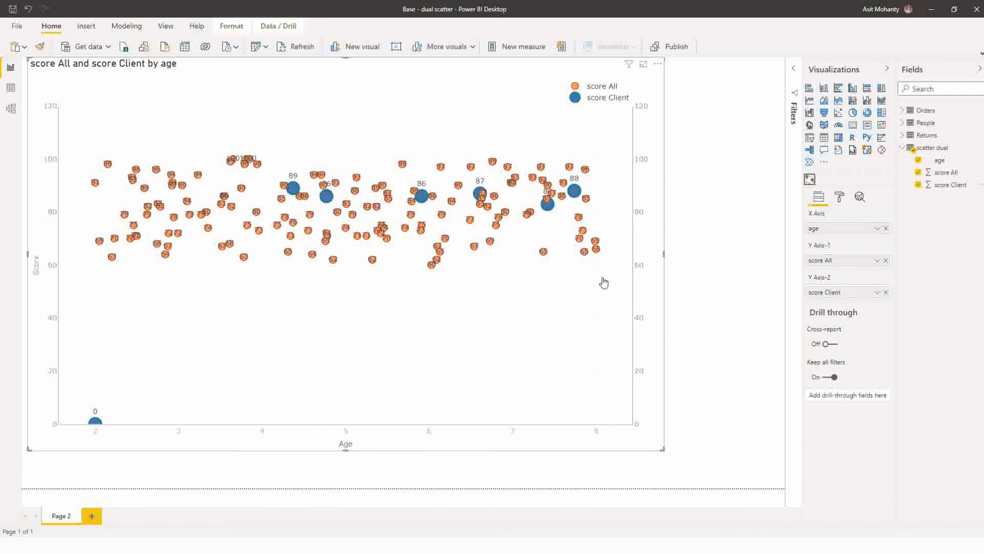
Examine the visual's x1 and Title formatting options, collapsing each section again
click(840, 201)
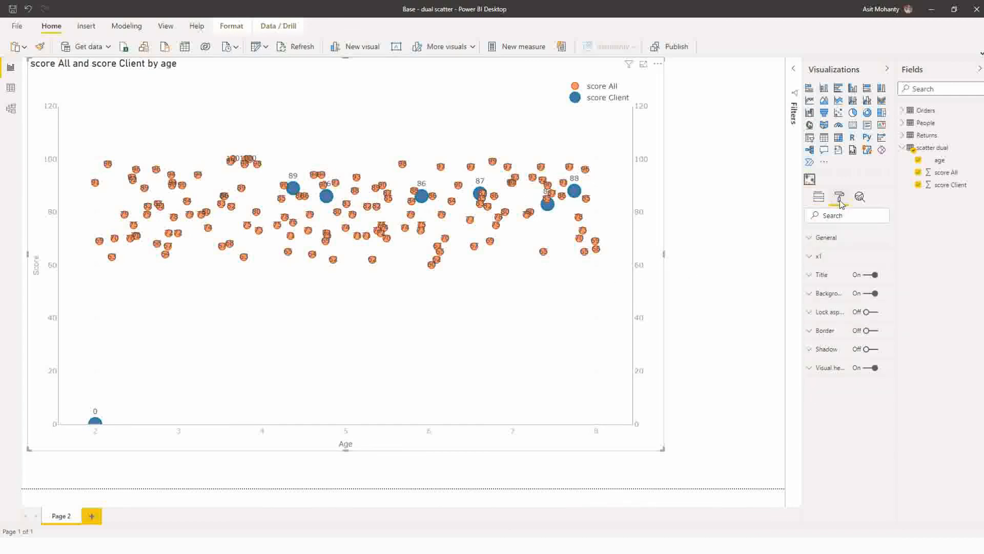
click(815, 257)
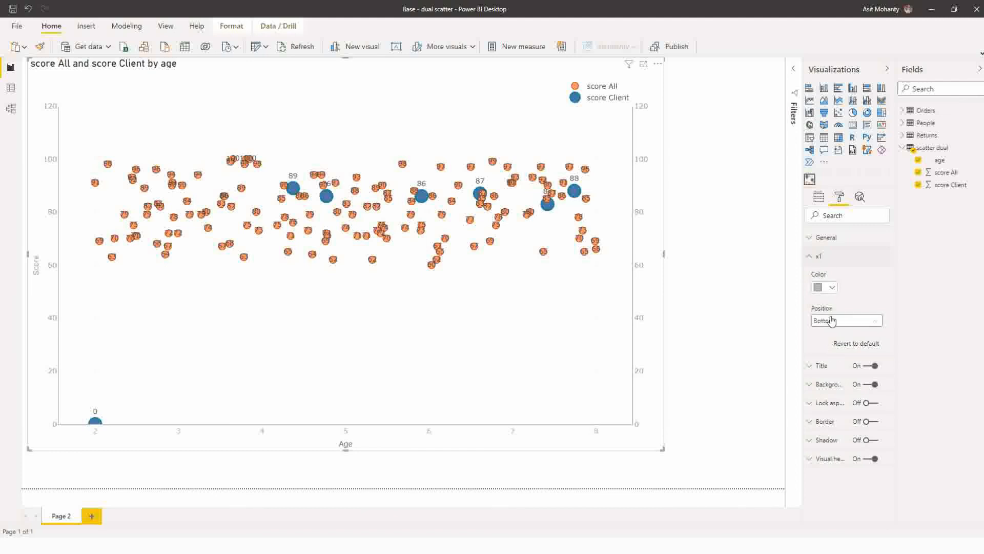
click(813, 257)
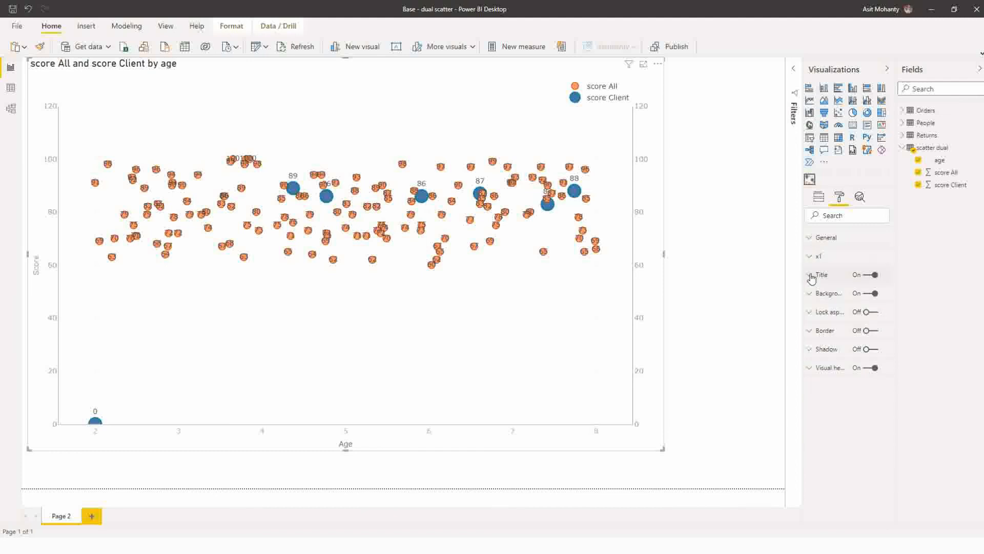
click(811, 275)
scroll(814, 281, down, 4)
scroll(815, 282, up, 4)
click(817, 274)
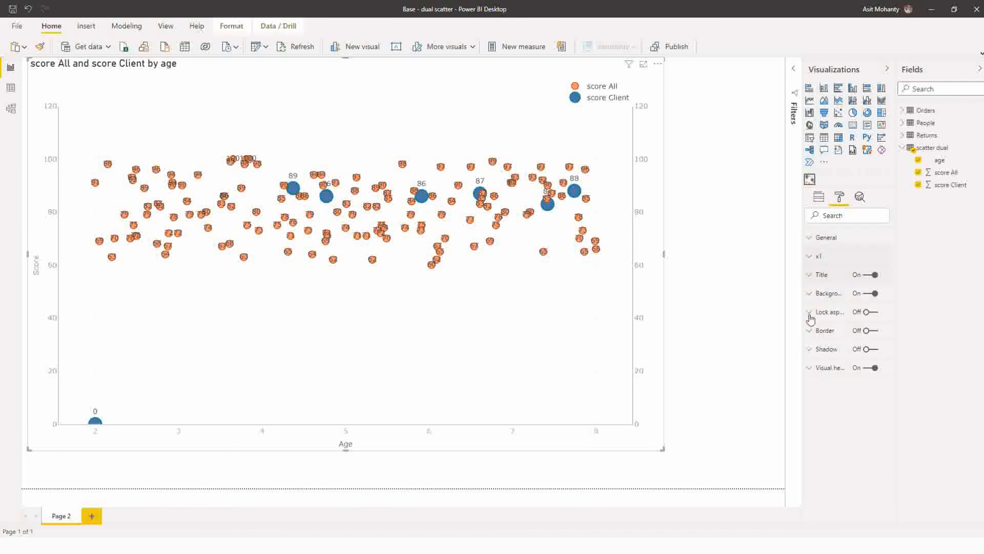